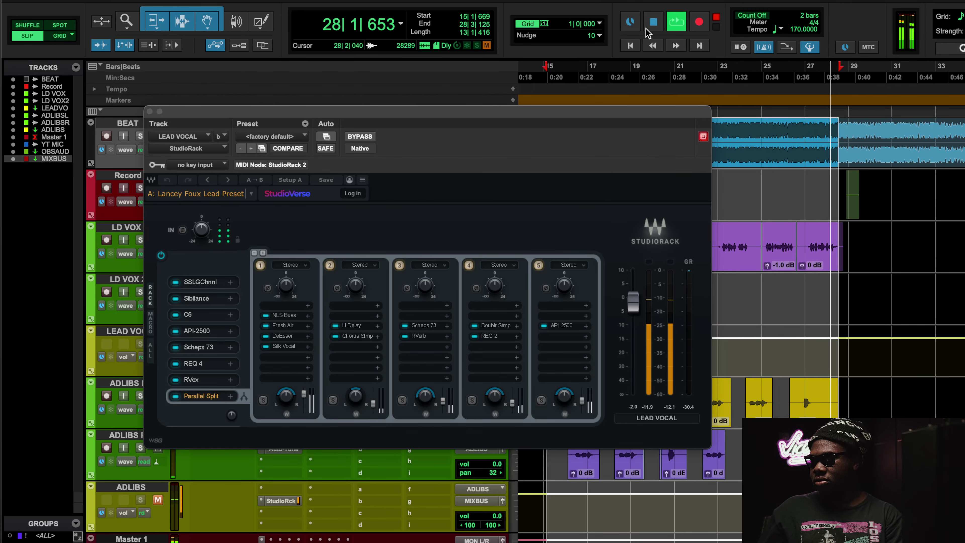
{"action": "key", "text": "space"}
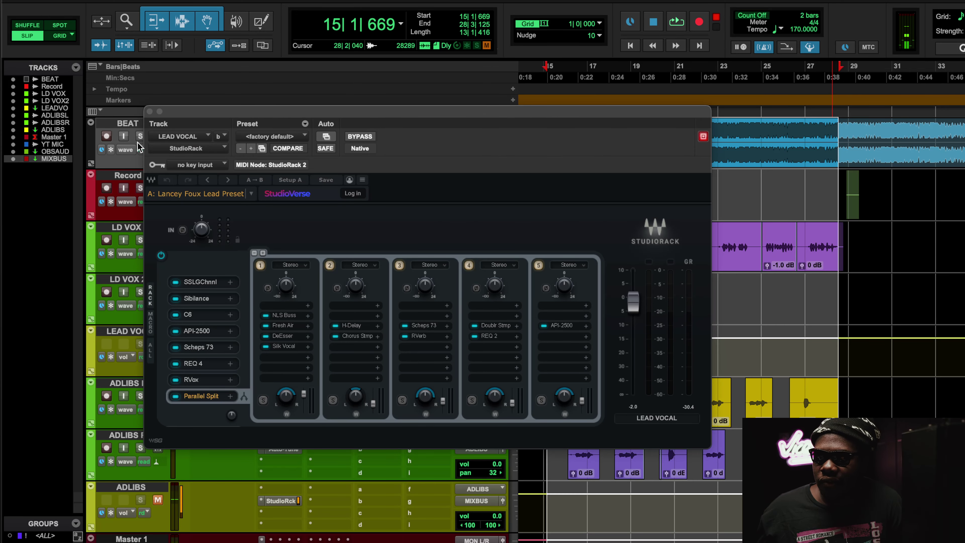
{"action": "left_click", "coordinate": [149, 111]}
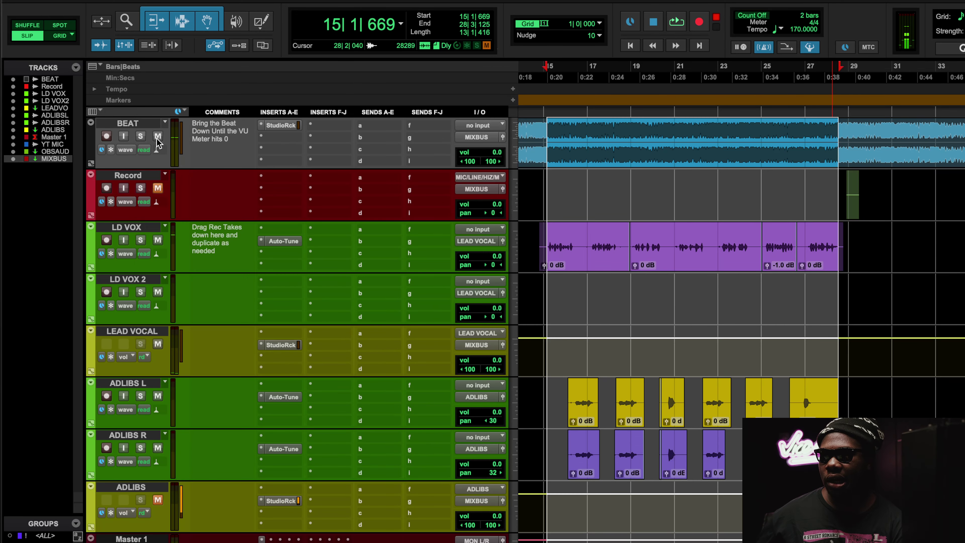
{"action": "key", "text": "space"}
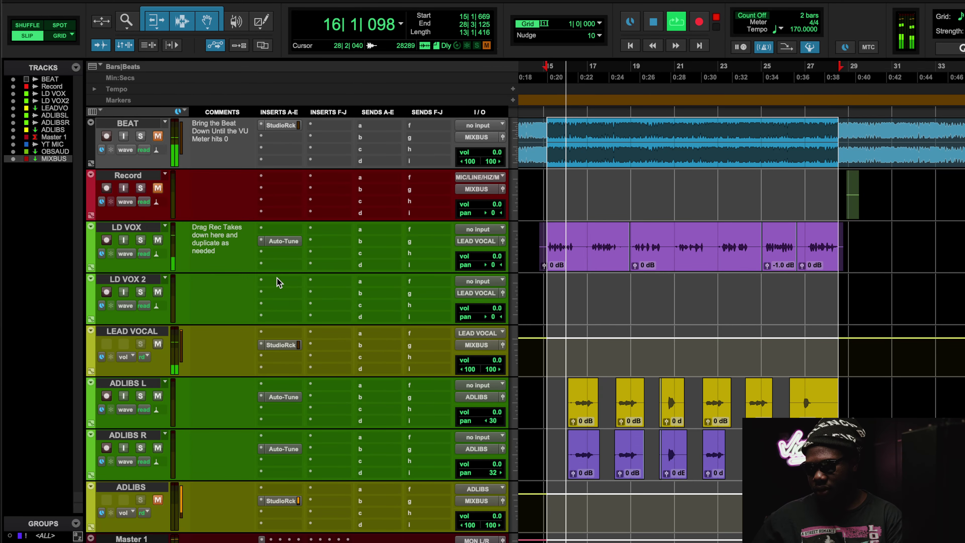
{"action": "left_click", "coordinate": [280, 344]}
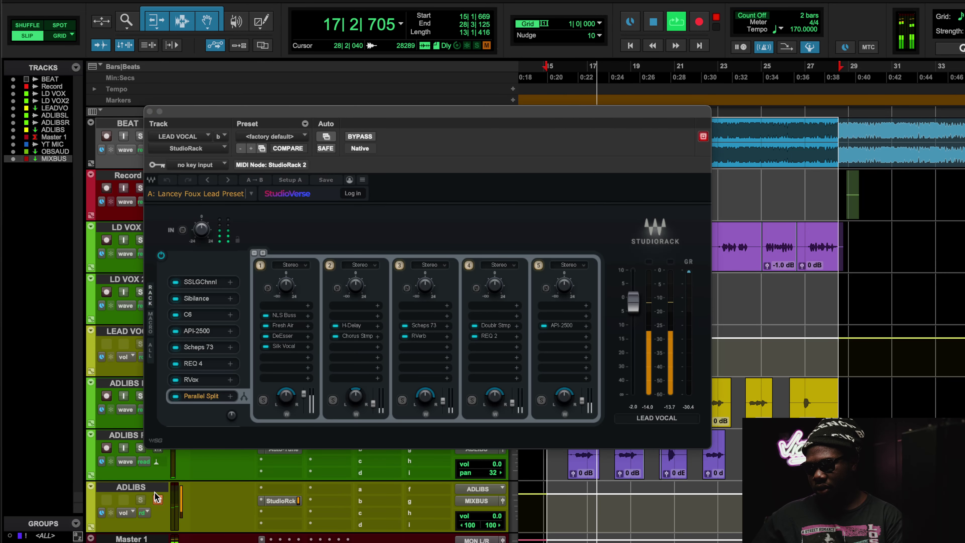
{"action": "left_click", "coordinate": [364, 137]}
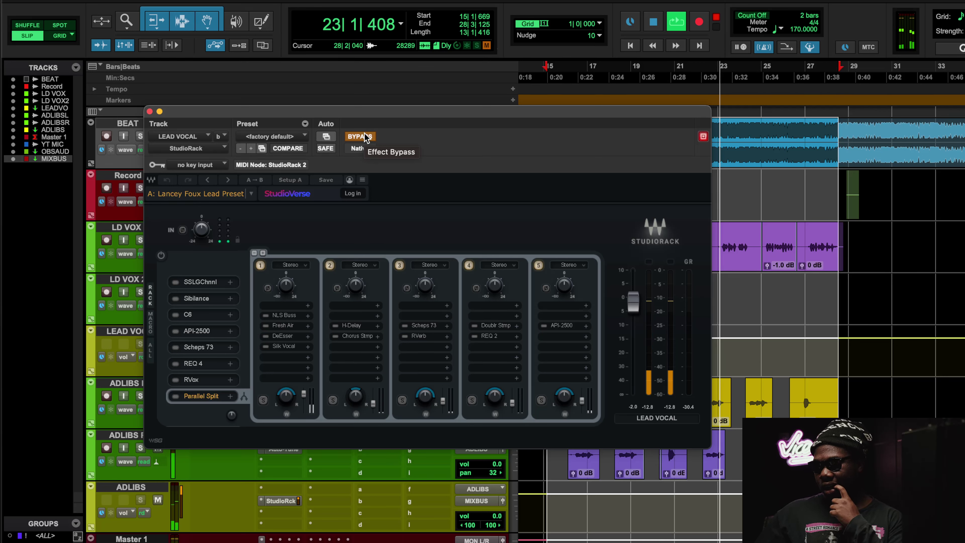
{"action": "left_click", "coordinate": [364, 136]}
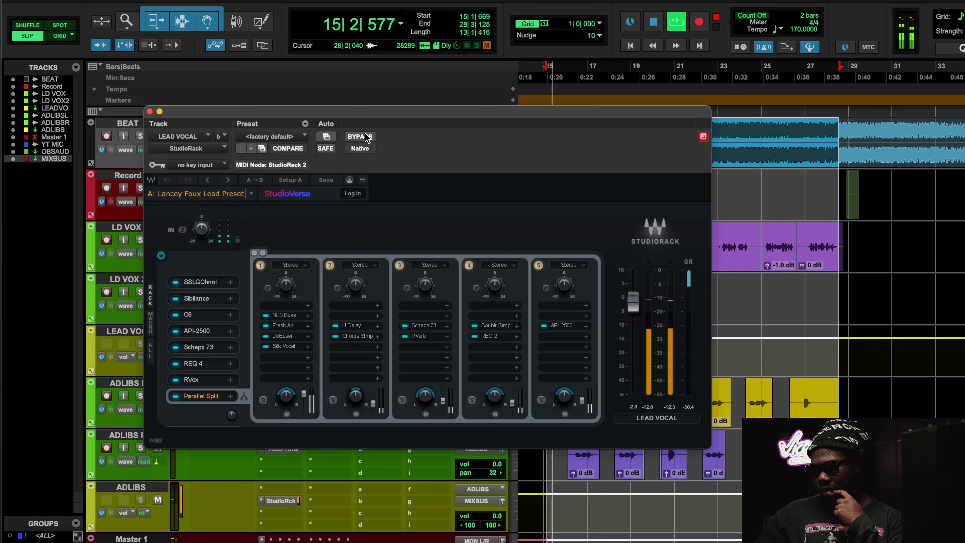
{"action": "left_click", "coordinate": [365, 137]}
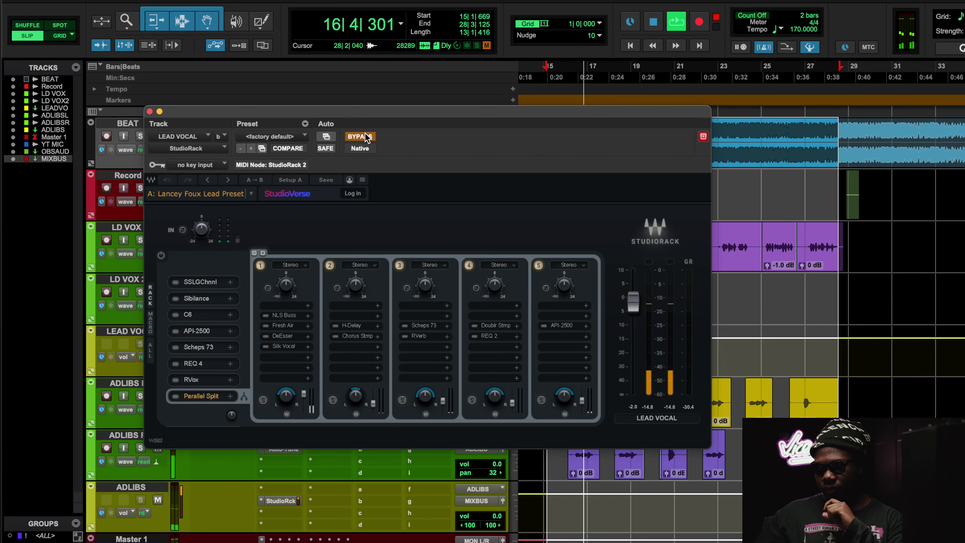
{"action": "left_click", "coordinate": [366, 138]}
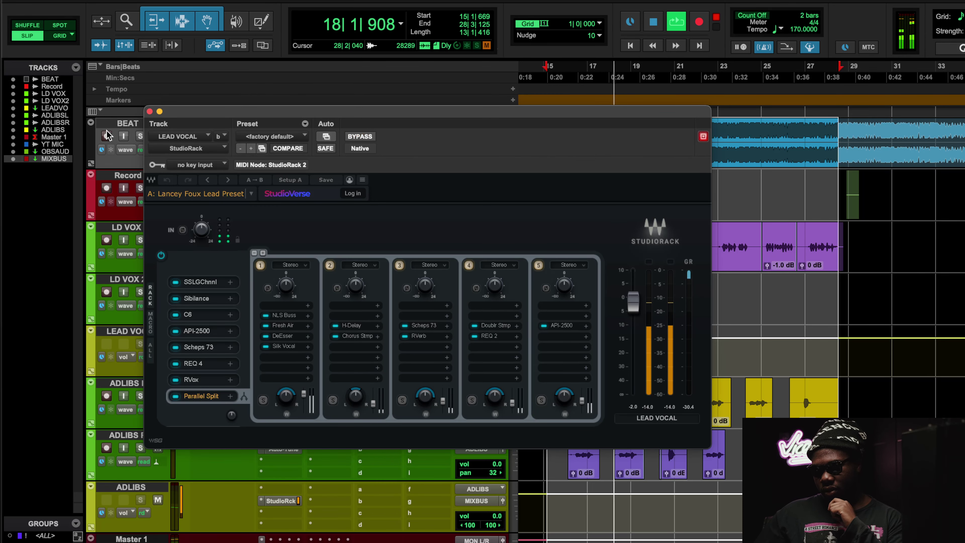
{"action": "left_click_drag", "start_coordinate": [211, 107], "coordinate": [221, 170]}
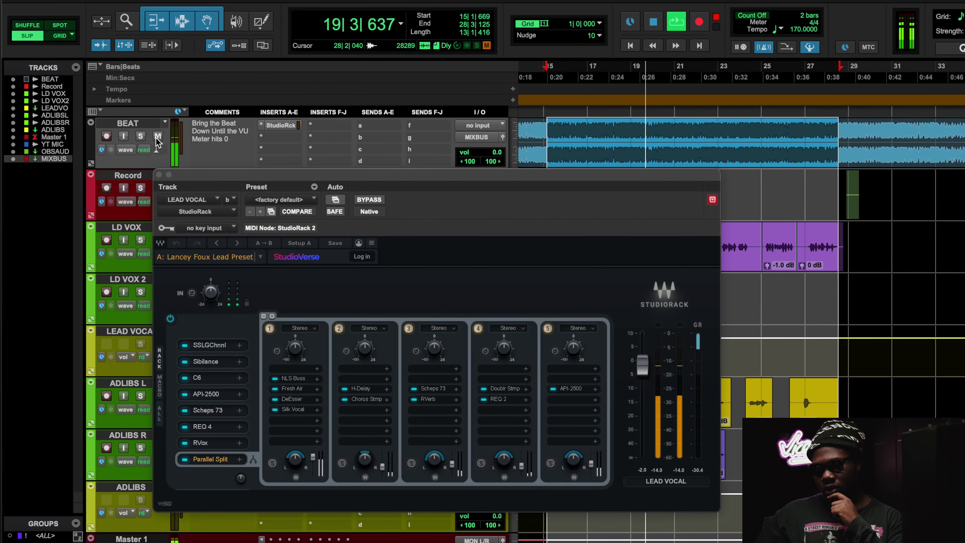
{"action": "key", "text": "space"}
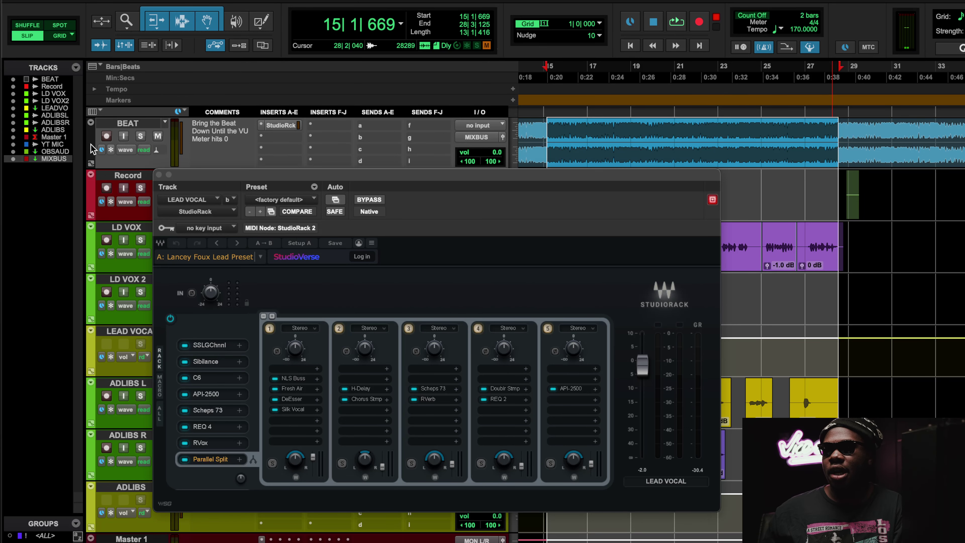
{"action": "left_click", "coordinate": [158, 174]}
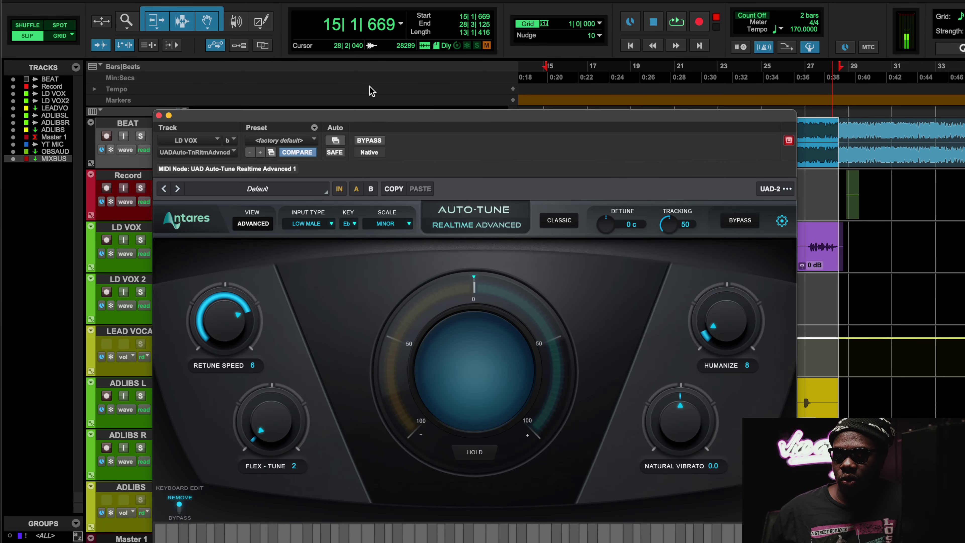
{"action": "left_click_drag", "start_coordinate": [375, 120], "coordinate": [372, 69]}
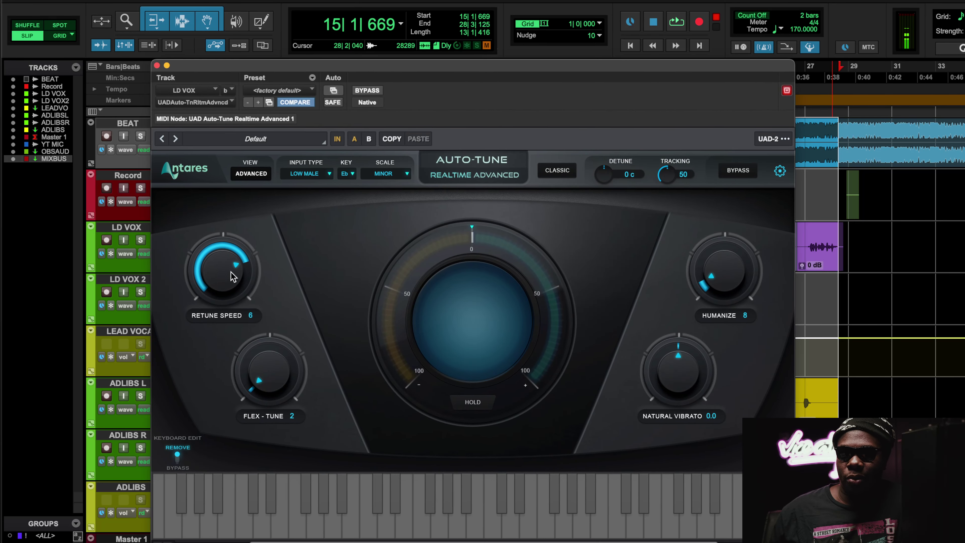
{"action": "key", "text": "space"}
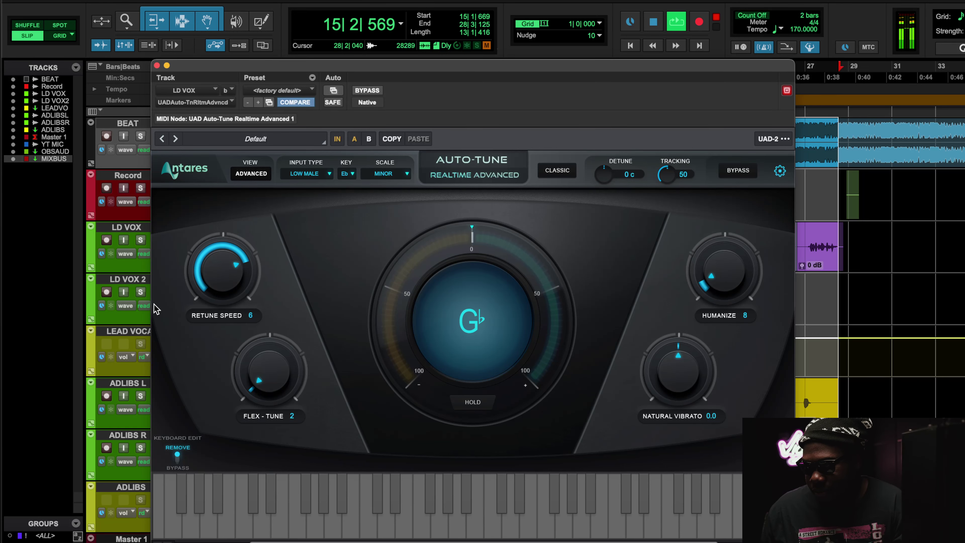
{"action": "left_click_drag", "start_coordinate": [222, 67], "coordinate": [273, 66]}
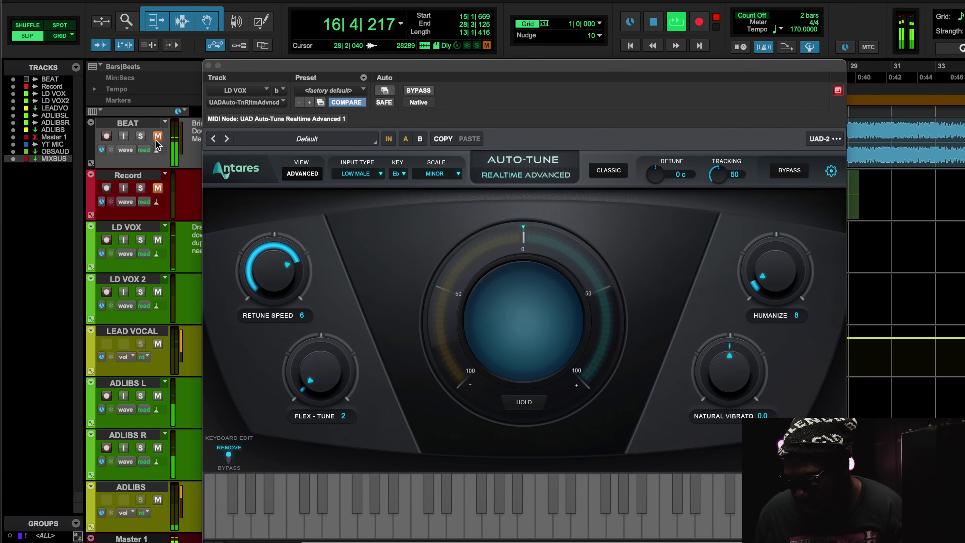
{"action": "left_click", "coordinate": [415, 91]}
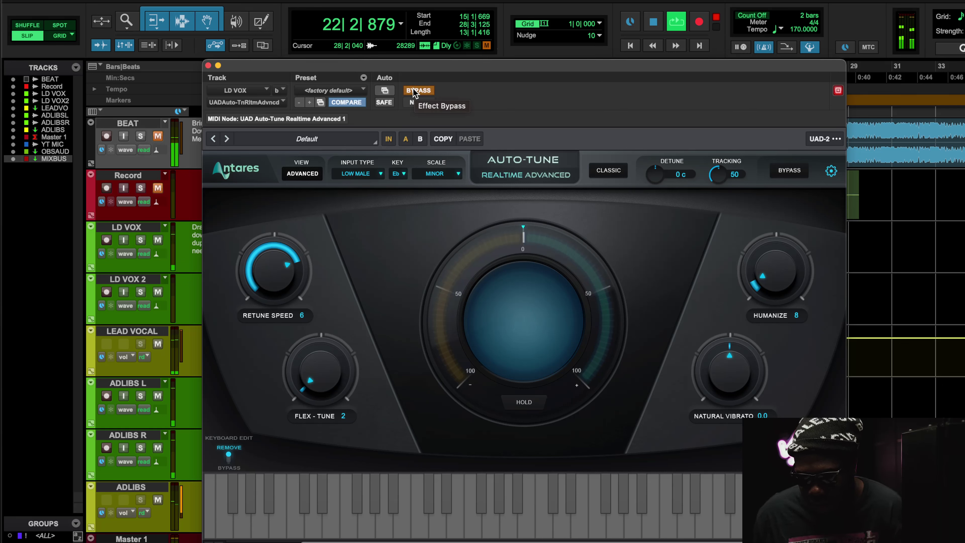
{"action": "left_click", "coordinate": [415, 91]}
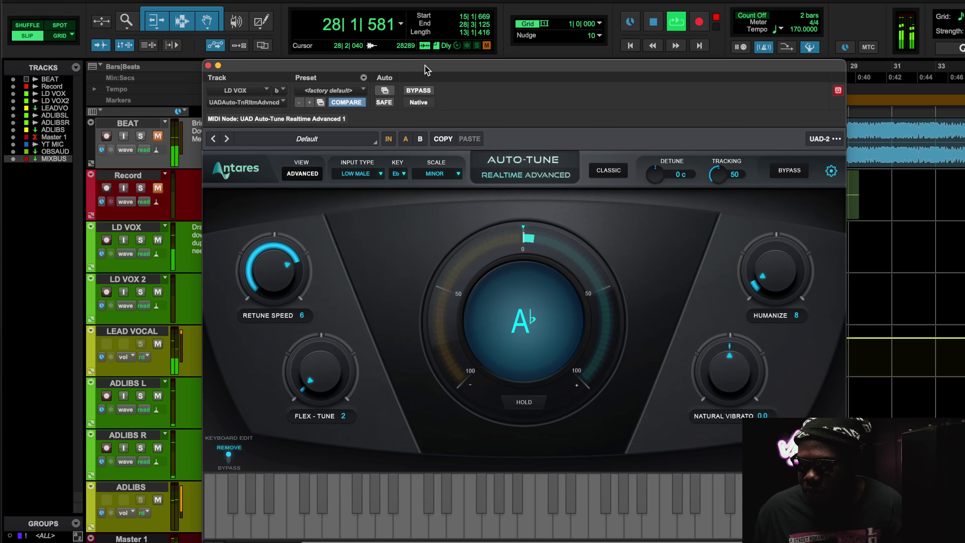
{"action": "key", "text": "space"}
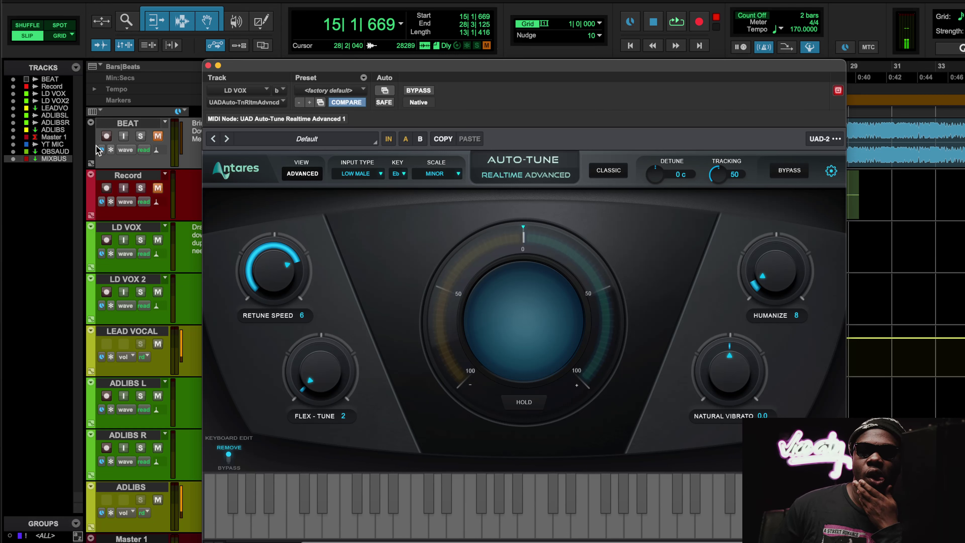
Close Auto-Tune, open the lead vocal SSL G-Channel and set its compressor threshold to -20.0
{"action": "left_click", "coordinate": [208, 65]}
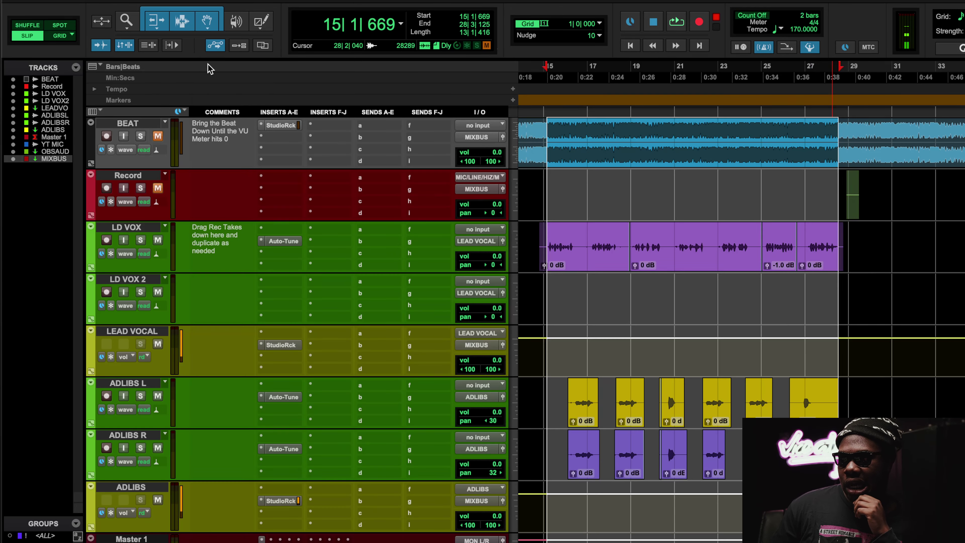
{"action": "left_click", "coordinate": [292, 346]}
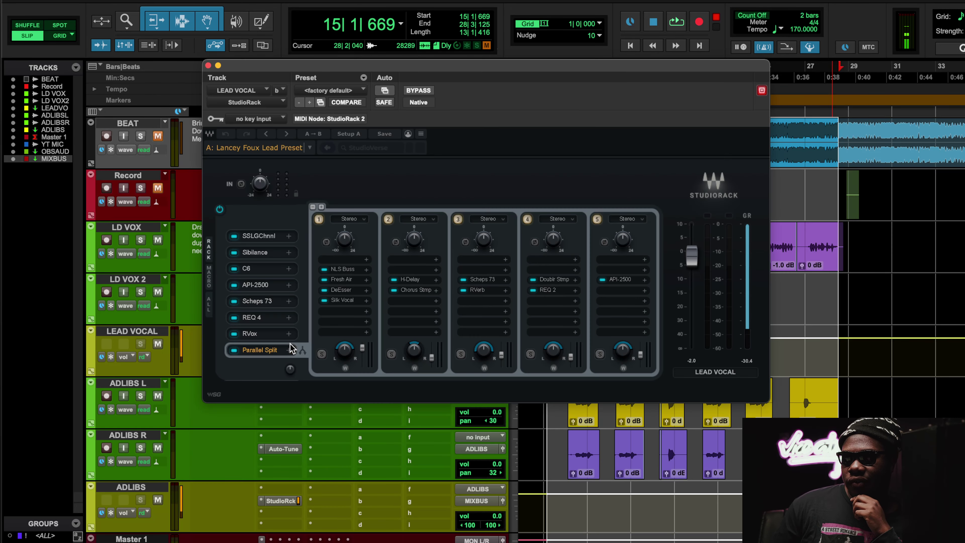
{"action": "left_click", "coordinate": [262, 236]}
{"action": "left_click_drag", "start_coordinate": [532, 73], "coordinate": [361, 56]}
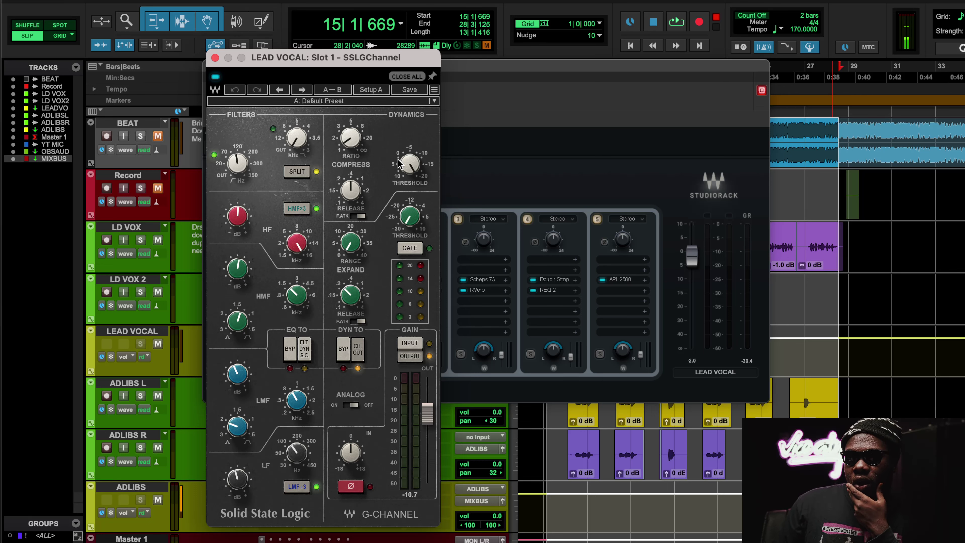
{"action": "left_click_drag", "start_coordinate": [401, 165], "coordinate": [412, 168]}
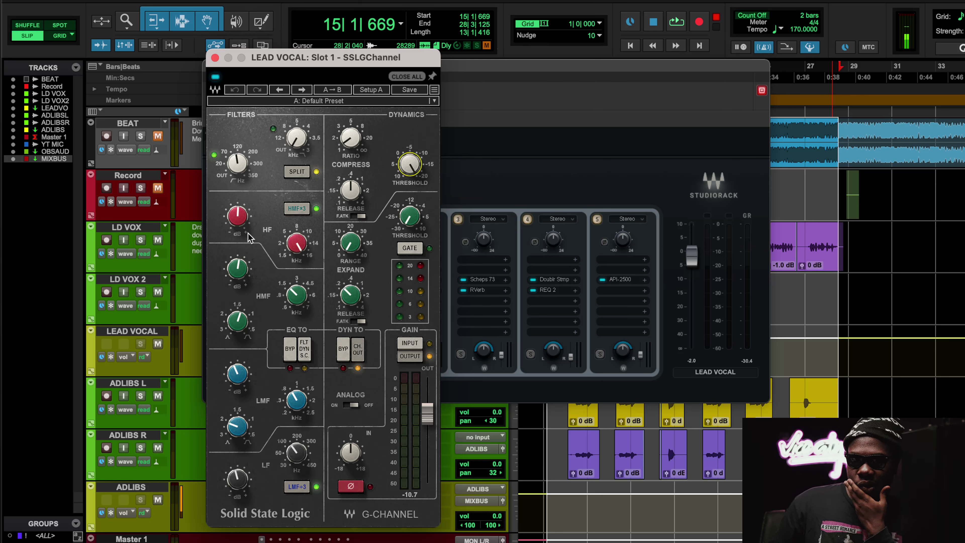
Compare the SSL G-Channel bypassed and active during playback, then close its window
{"action": "key", "text": "space"}
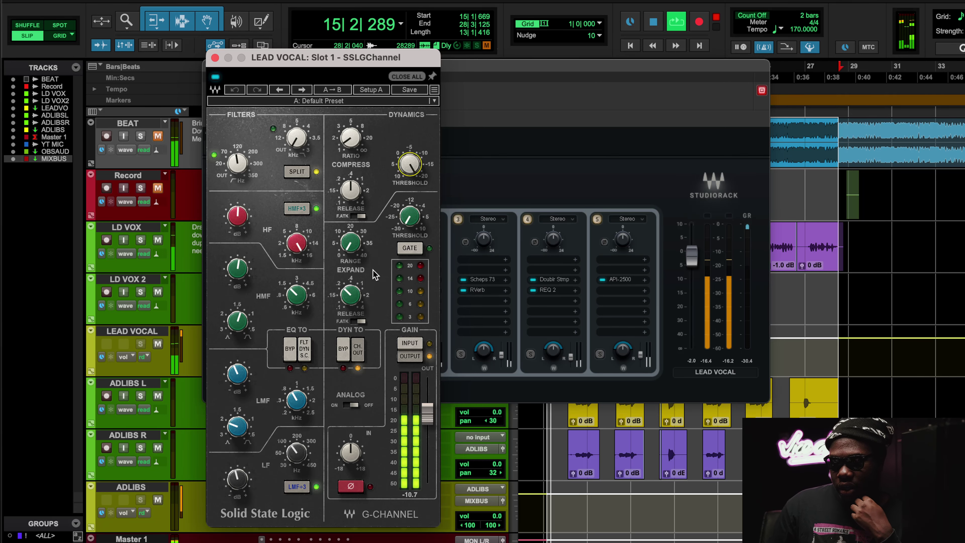
{"action": "left_click", "coordinate": [215, 77]}
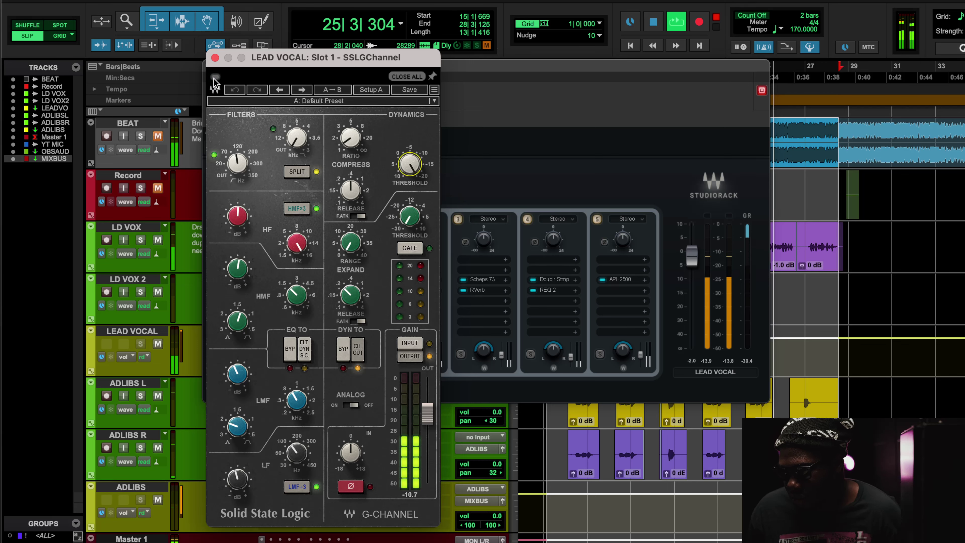
{"action": "left_click", "coordinate": [215, 77]}
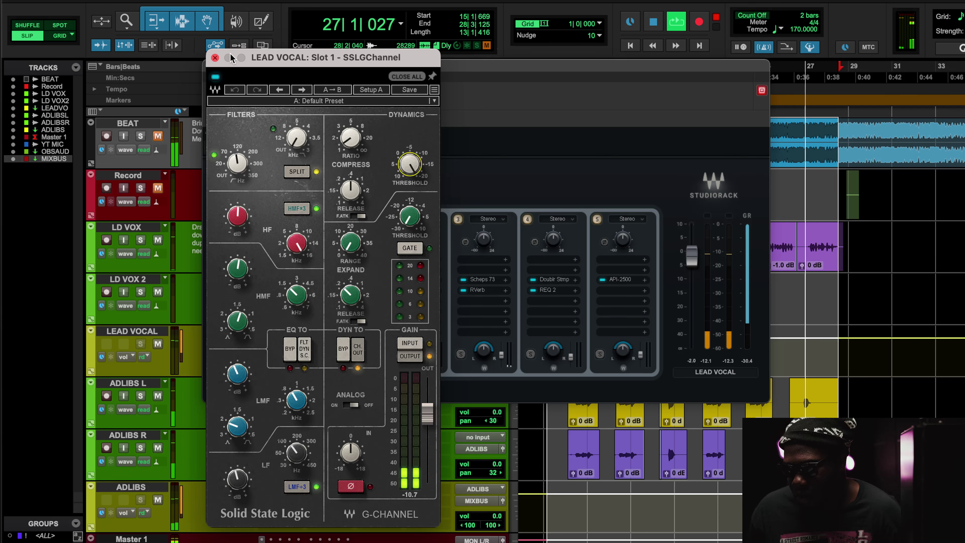
{"action": "key", "text": "space"}
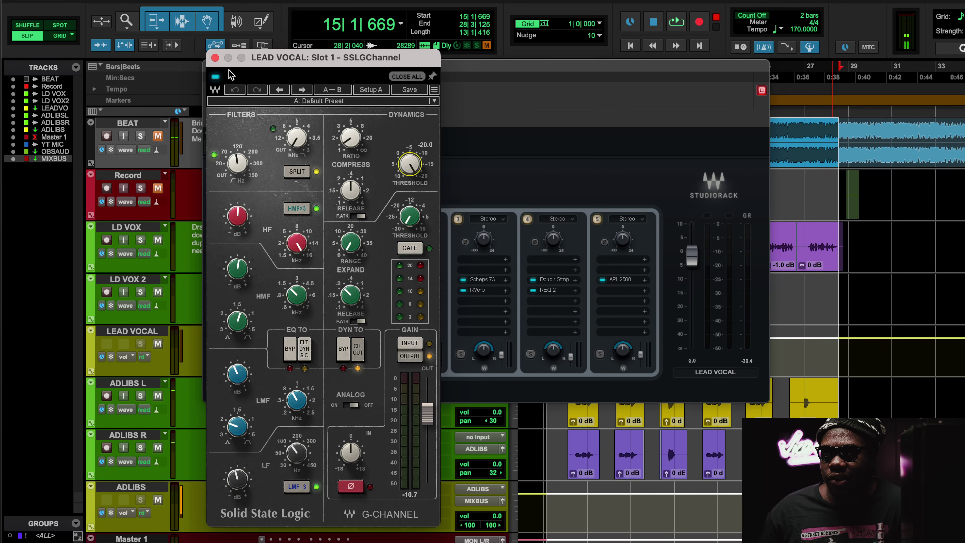
{"action": "left_click", "coordinate": [214, 57]}
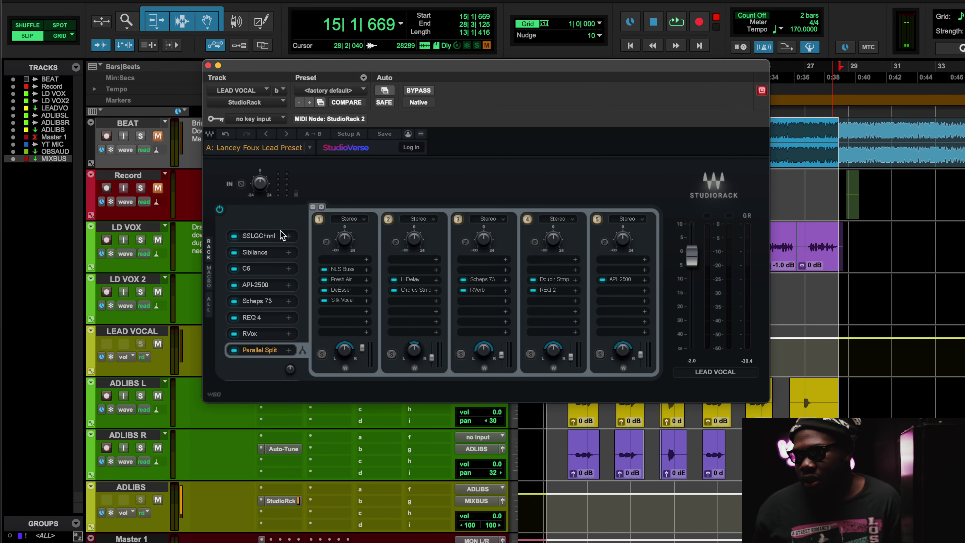
Lower the lead vocal Sibilance de-esser threshold slightly while the song plays, then close it
{"action": "left_click", "coordinate": [265, 252]}
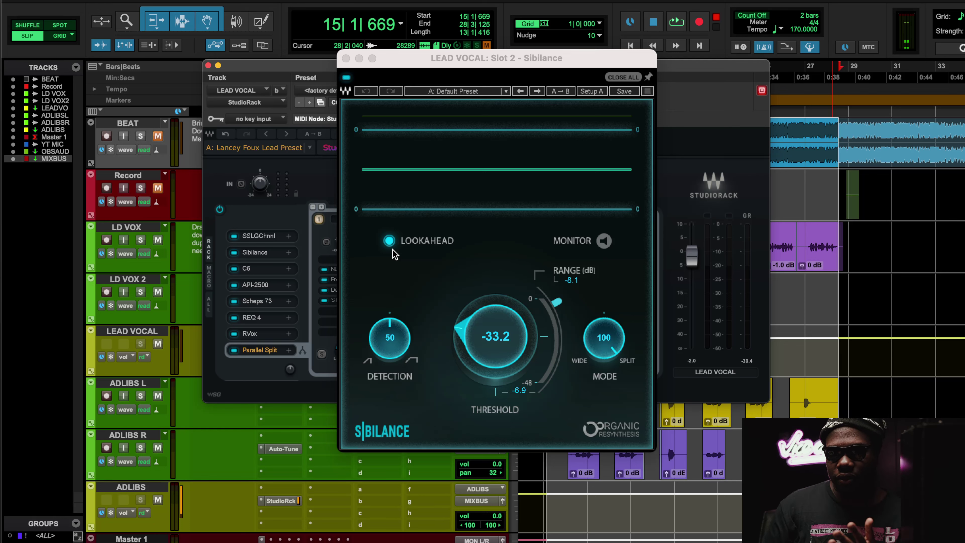
{"action": "key", "text": "space"}
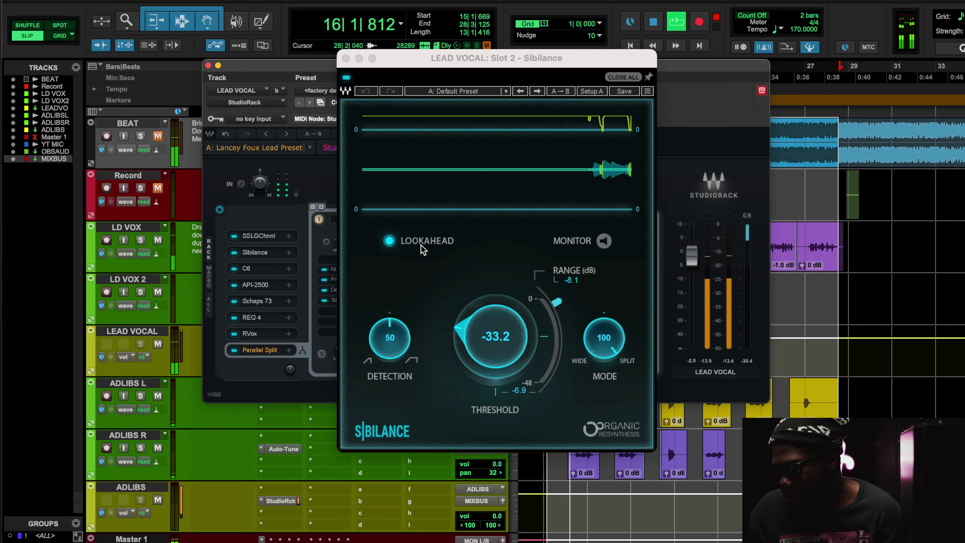
{"action": "left_click", "coordinate": [525, 395]}
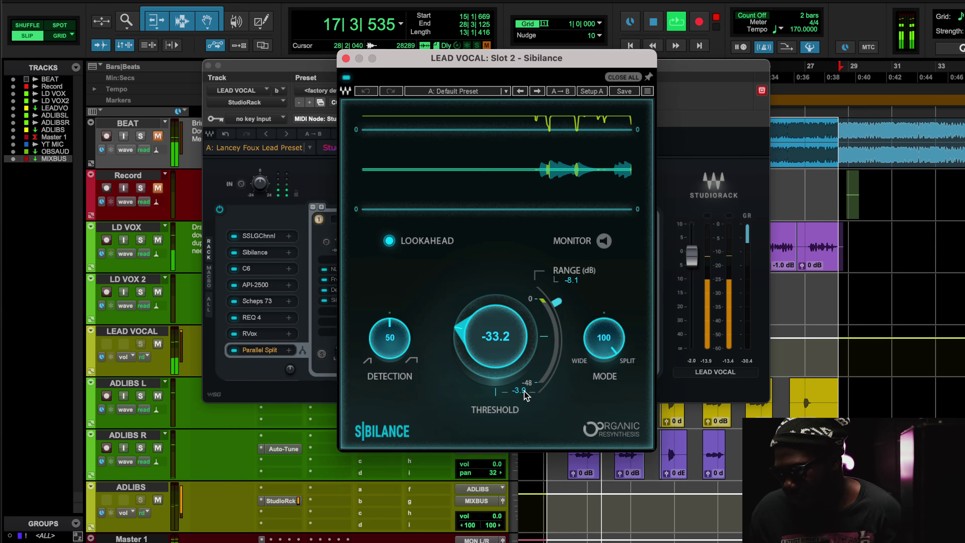
{"action": "left_click_drag", "start_coordinate": [525, 395], "coordinate": [526, 399]}
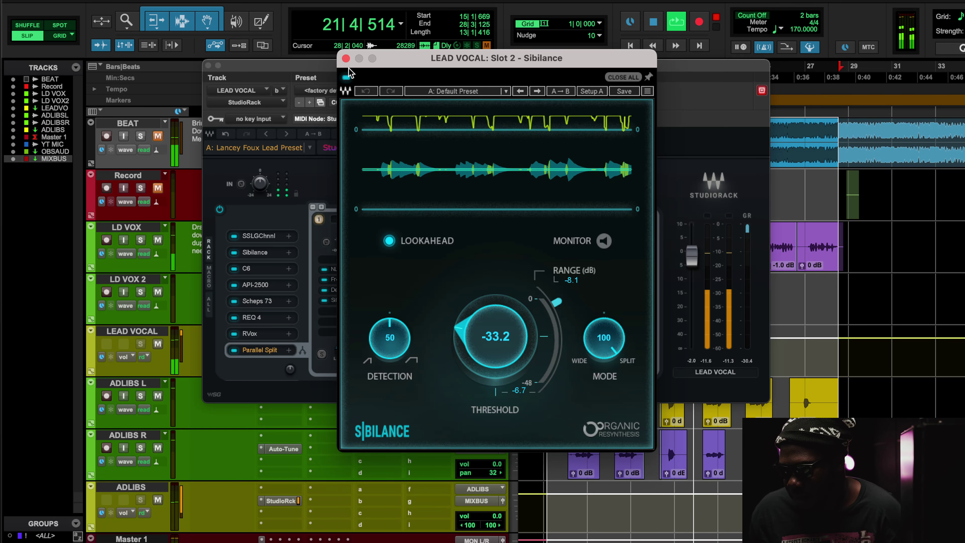
{"action": "left_click", "coordinate": [346, 58]}
{"action": "key", "text": "space"}
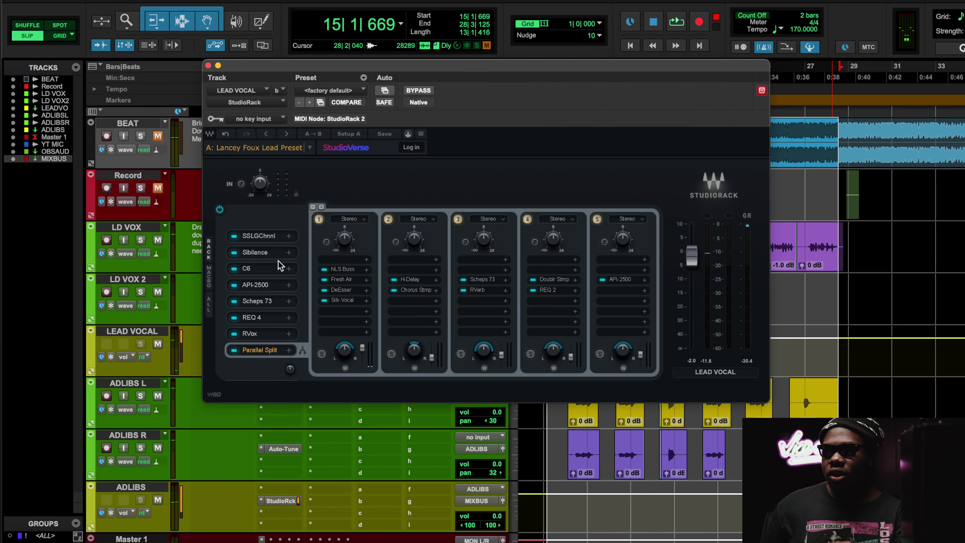
Open the lead vocal C6 multiband and check its preset list without changing it
{"action": "left_click", "coordinate": [276, 267]}
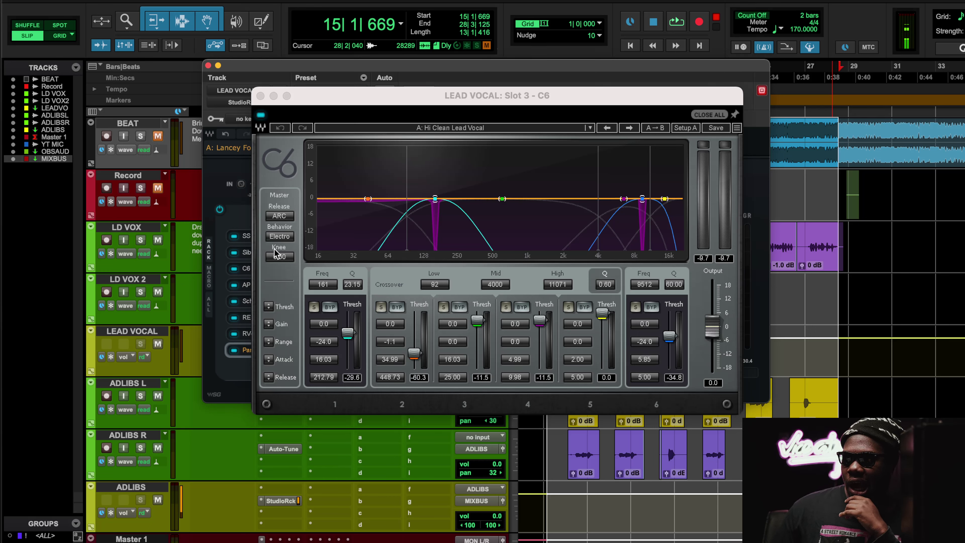
{"action": "left_click", "coordinate": [429, 127]}
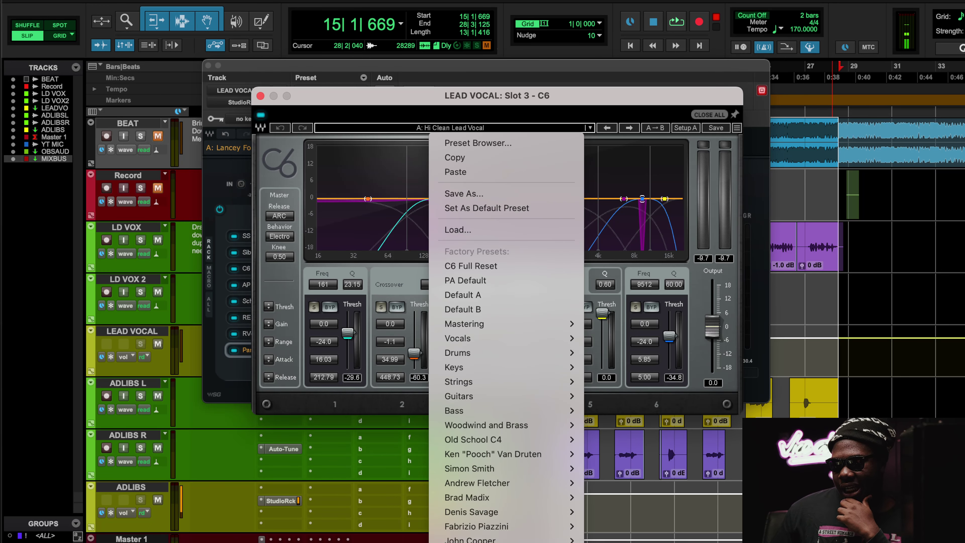
{"action": "left_click", "coordinate": [426, 201]}
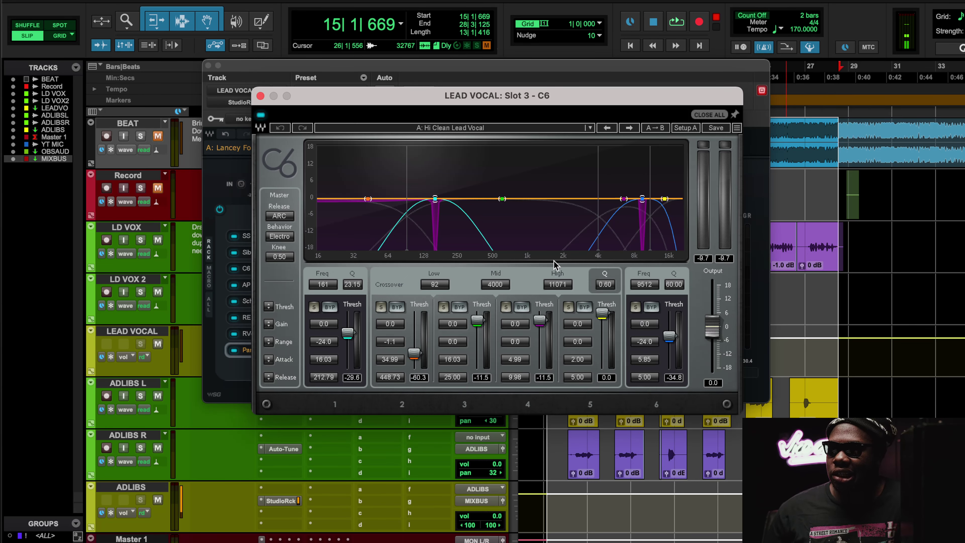
During playback, solo then unsolo C6 bands 1 and 6, unmute BEAT, mute ADLIBS, and close C6
{"action": "key", "text": "space"}
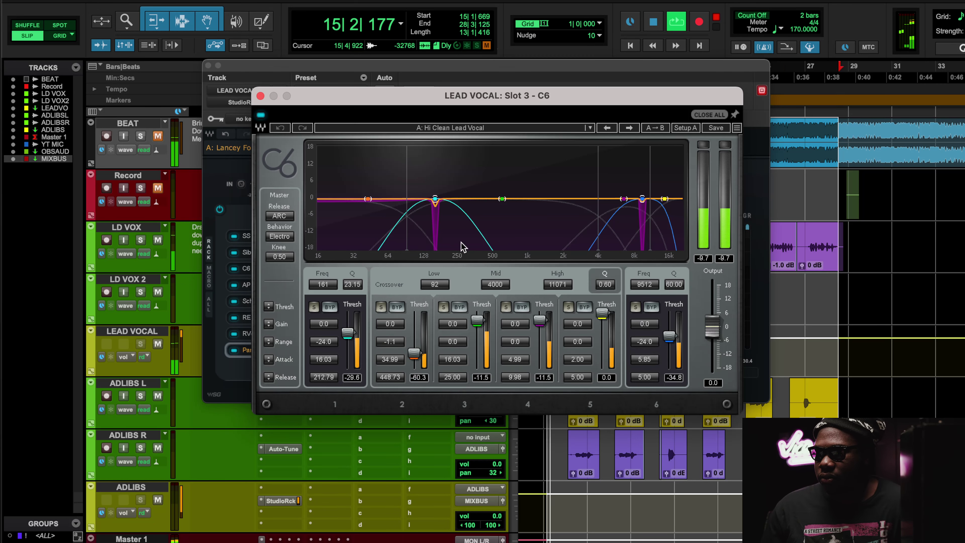
{"action": "left_click", "coordinate": [314, 306]}
{"action": "left_click", "coordinate": [315, 307]}
{"action": "left_click", "coordinate": [635, 307]}
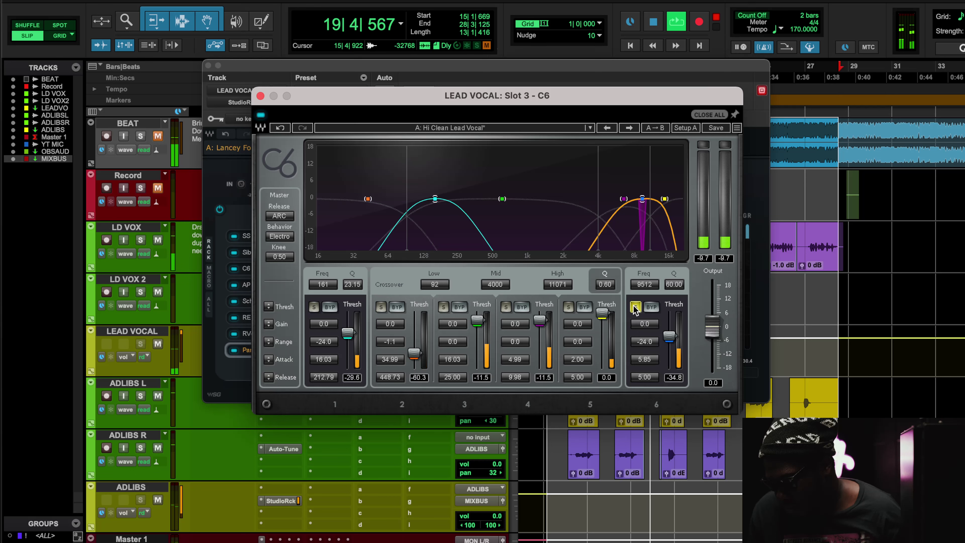
{"action": "left_click", "coordinate": [634, 307]}
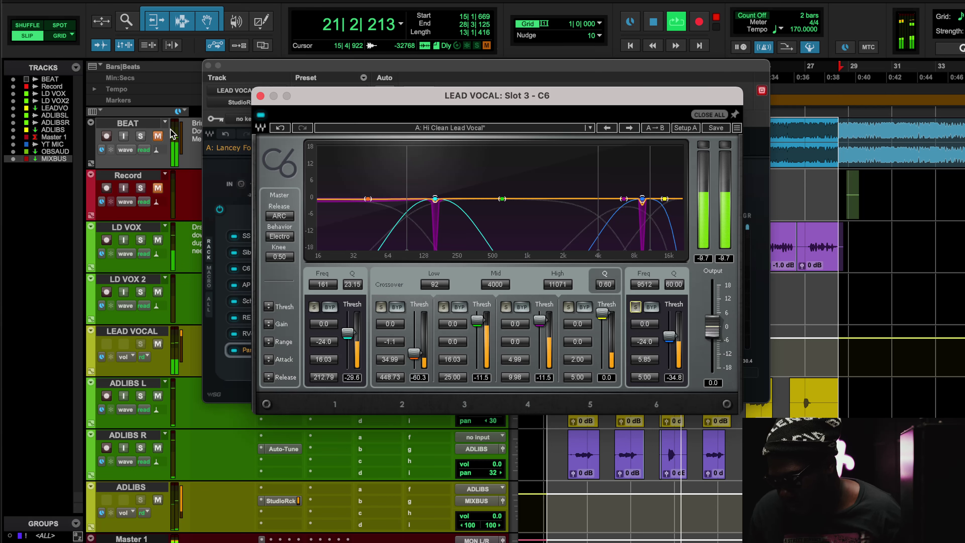
{"action": "left_click", "coordinate": [157, 136]}
{"action": "key", "text": "space"}
{"action": "key", "text": "space"}
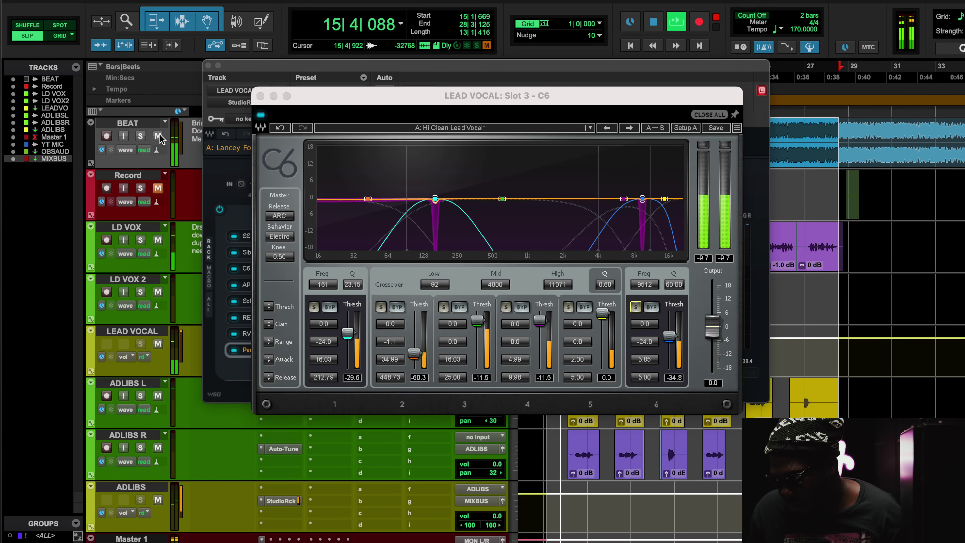
{"action": "left_click", "coordinate": [158, 500]}
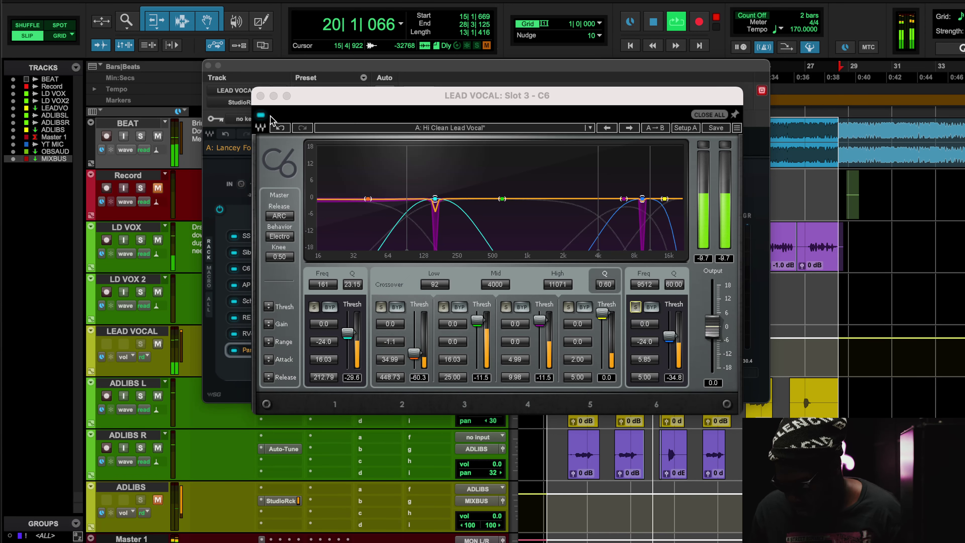
{"action": "left_click", "coordinate": [260, 96]}
{"action": "key", "text": "space"}
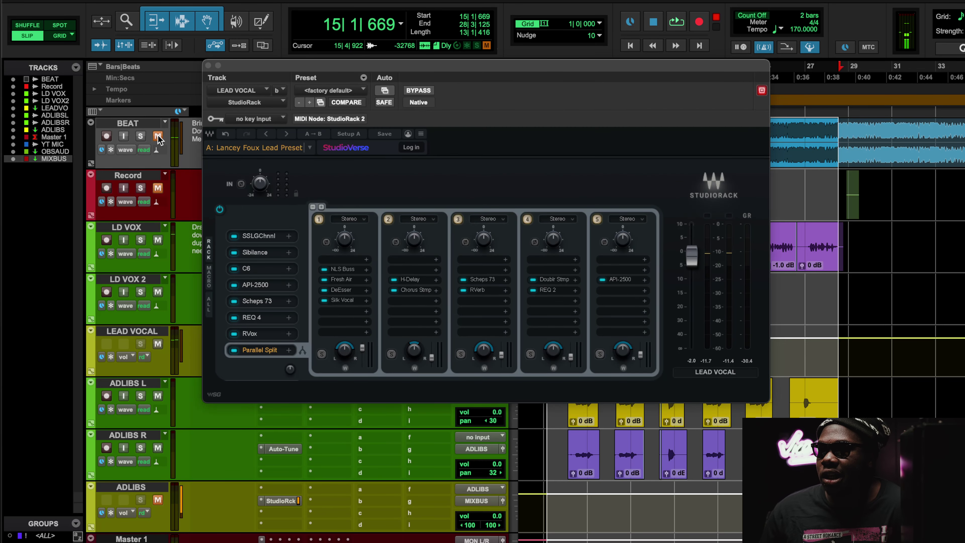
{"action": "scroll", "coordinate": [157, 392], "scroll_direction": "down", "scroll_amount": 4}
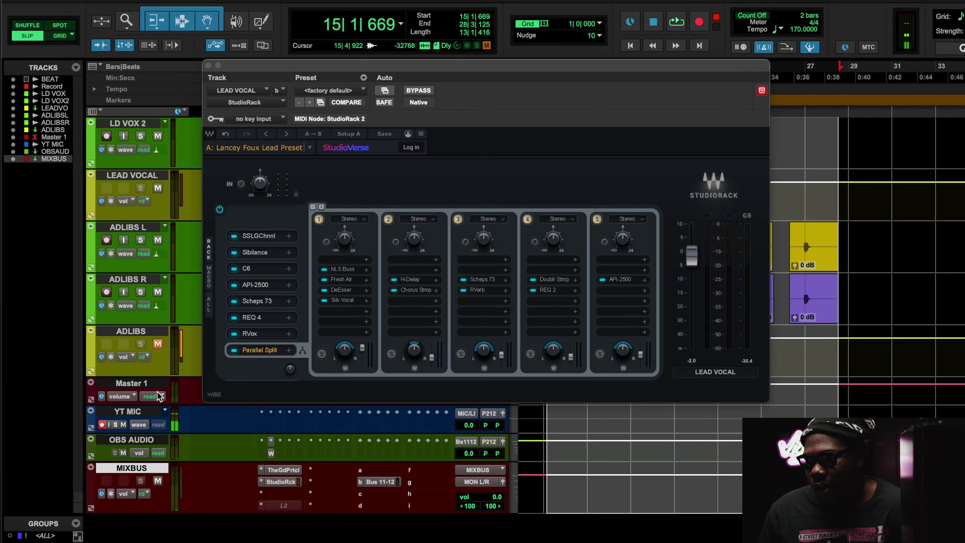
Open the lead vocal API-2500 compressor and drag its window over the StudioRack
{"action": "scroll", "coordinate": [157, 391], "scroll_direction": "up", "scroll_amount": 4}
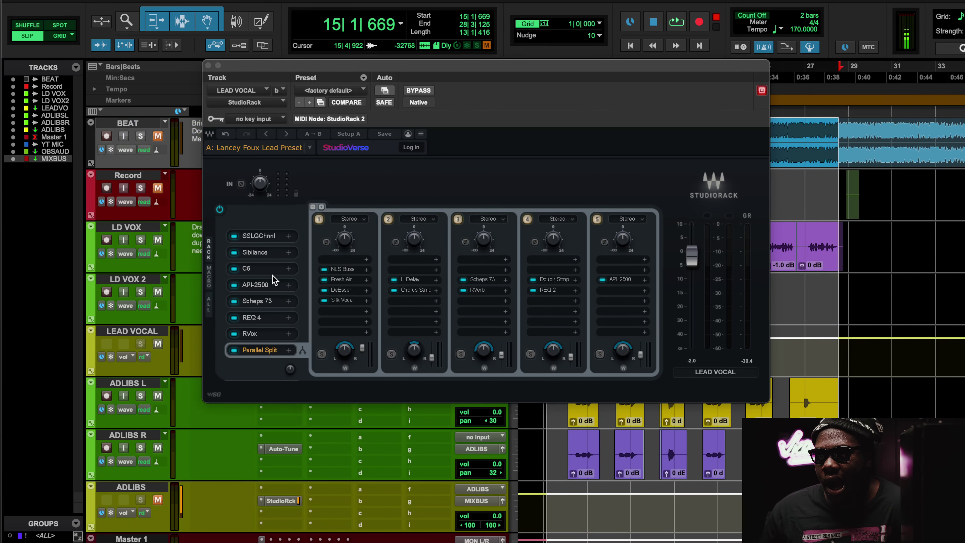
{"action": "left_click", "coordinate": [269, 285]}
{"action": "left_click", "coordinate": [271, 288]}
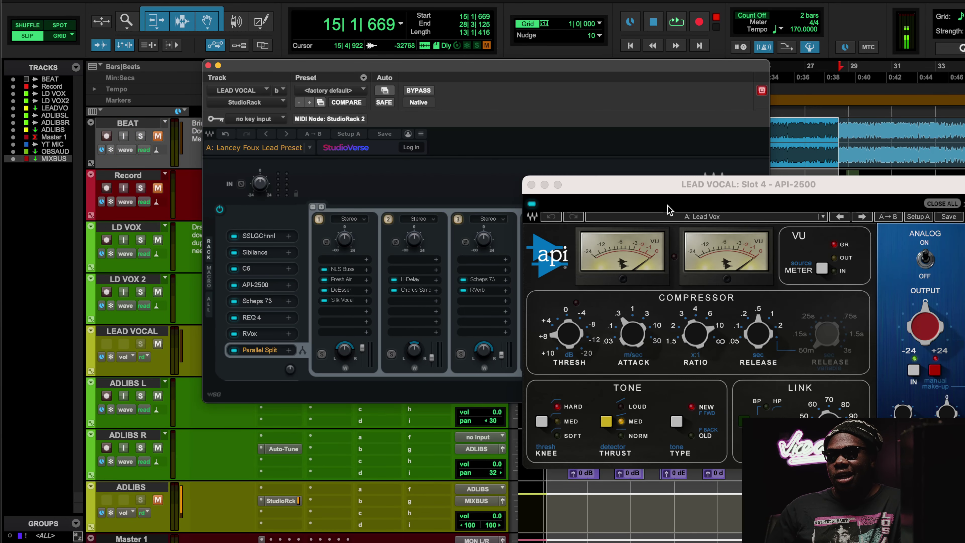
{"action": "left_click_drag", "start_coordinate": [620, 193], "coordinate": [357, 144]}
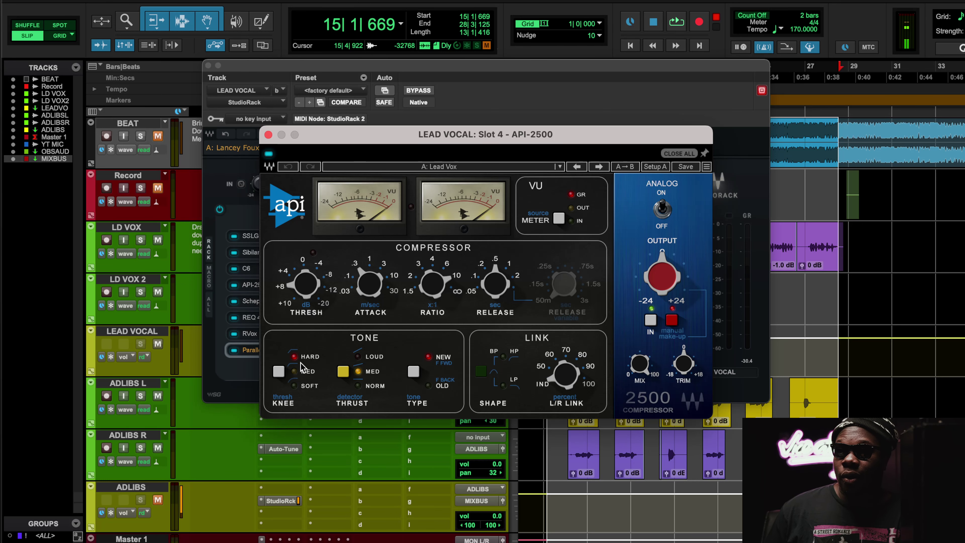
{"action": "left_click", "coordinate": [253, 237]}
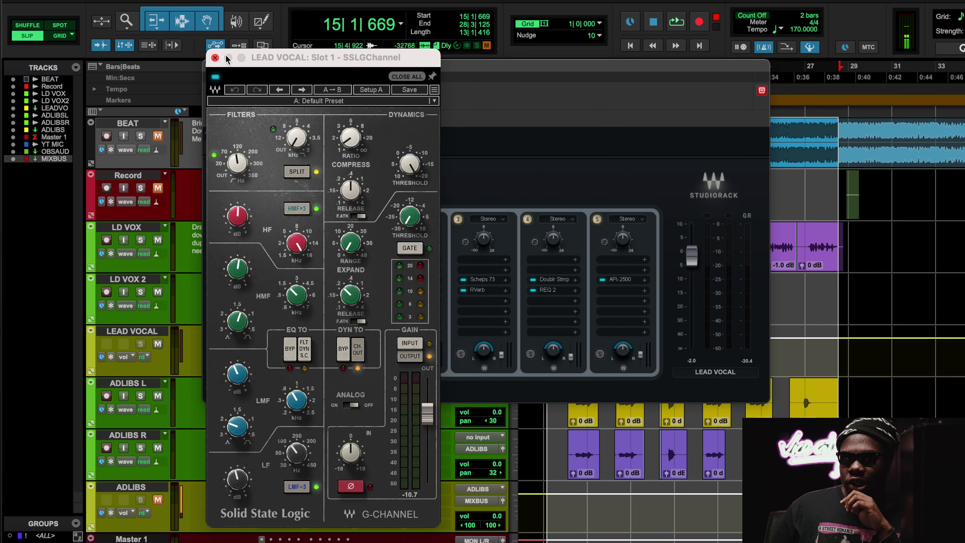
{"action": "left_click", "coordinate": [215, 57]}
{"action": "left_click", "coordinate": [265, 290]}
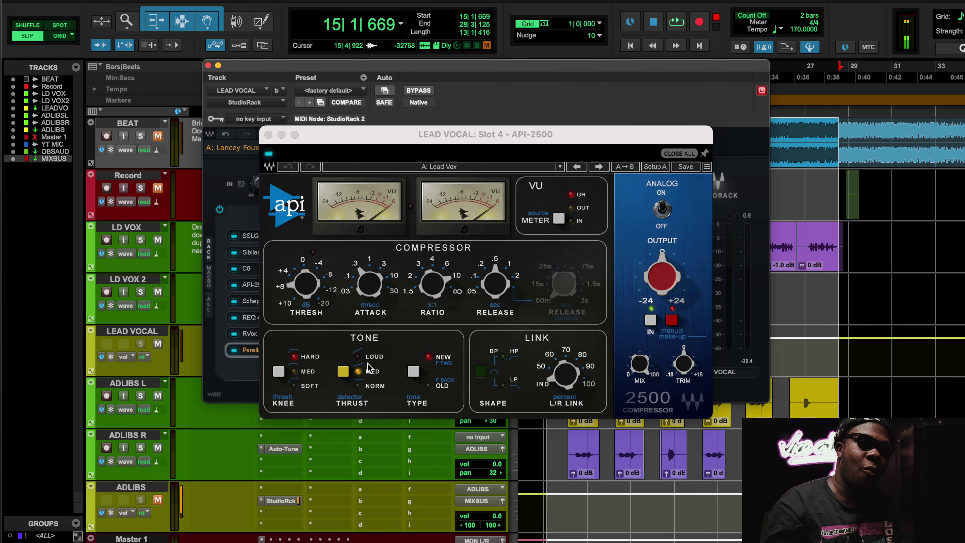
Switch the API-2500 thrust to LOUD, then back to MED
{"action": "left_click", "coordinate": [343, 375]}
{"action": "left_click", "coordinate": [343, 375]}
{"action": "left_click", "coordinate": [371, 373]}
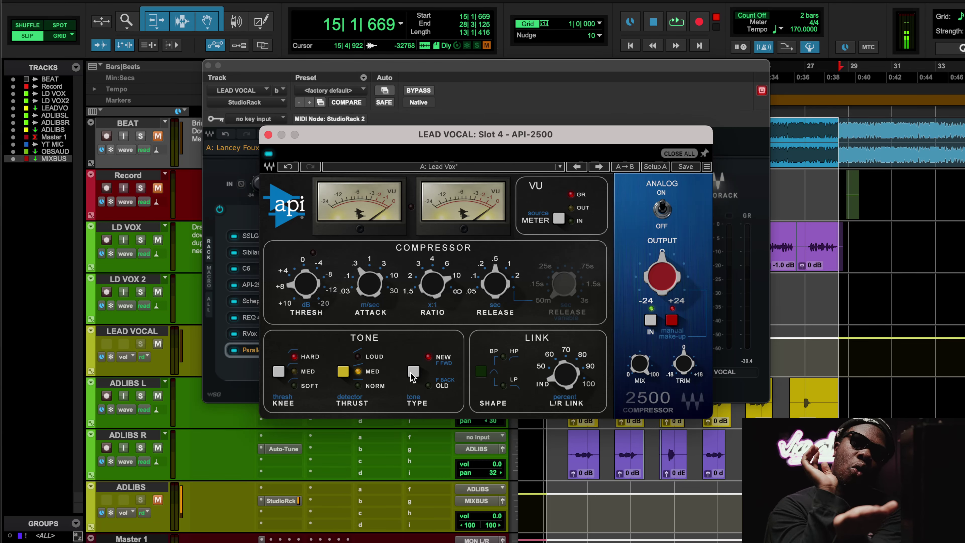
During playback, bypass and re-enable the API-2500 twice, leaving it active
{"action": "key", "text": "space"}
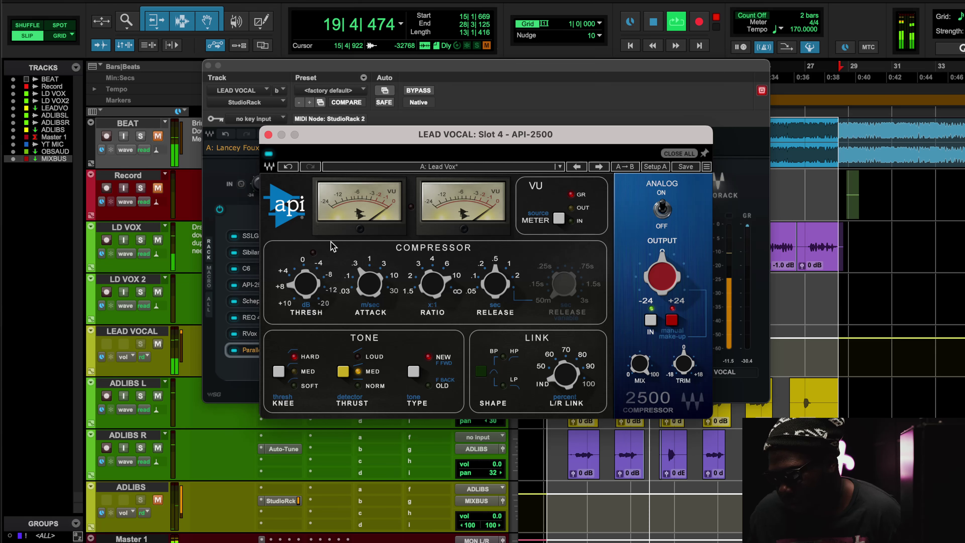
{"action": "left_click", "coordinate": [268, 154]}
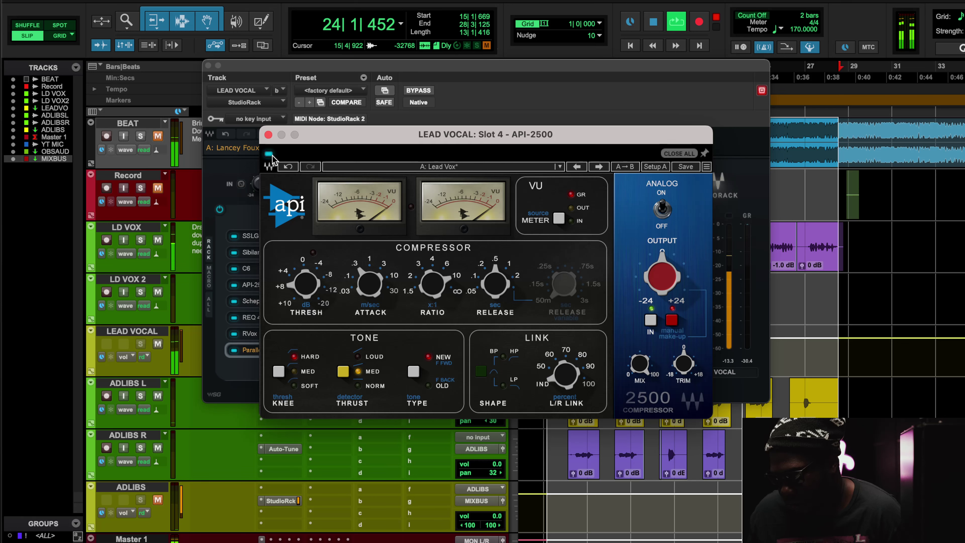
{"action": "left_click", "coordinate": [269, 154]}
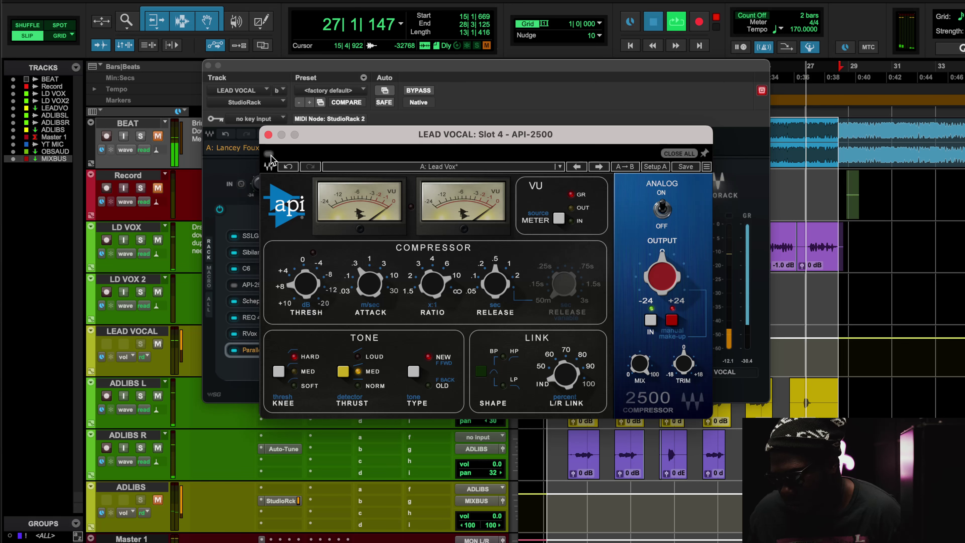
{"action": "left_click", "coordinate": [269, 154]}
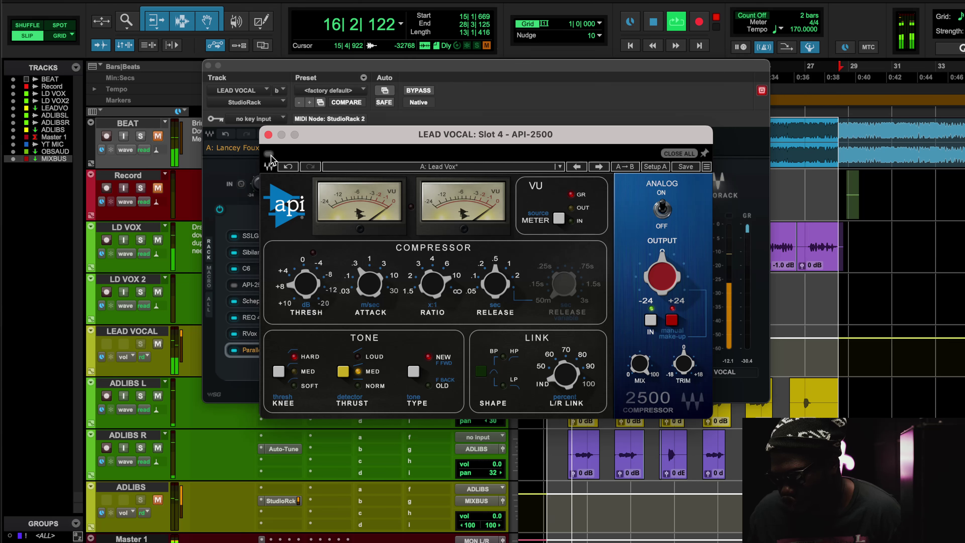
{"action": "left_click", "coordinate": [269, 154]}
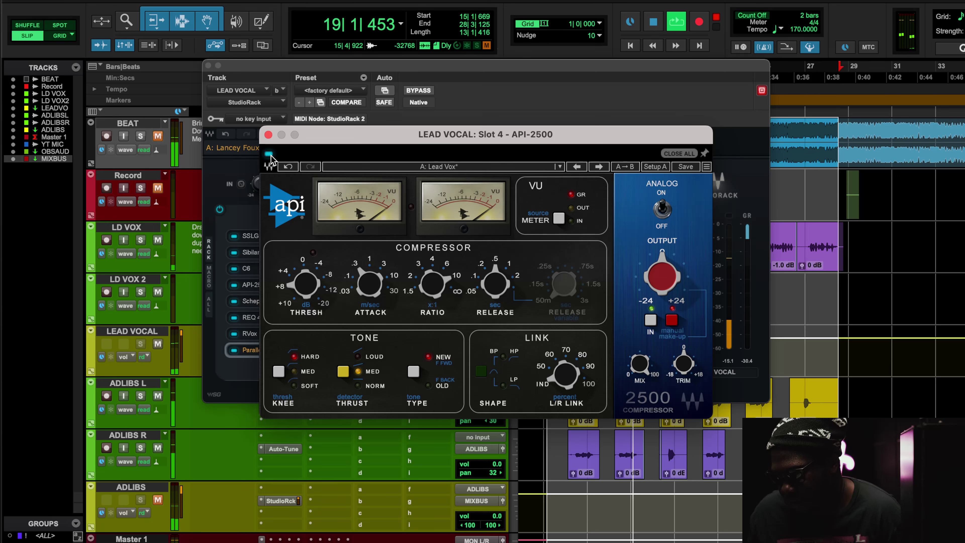
{"action": "key", "text": "space"}
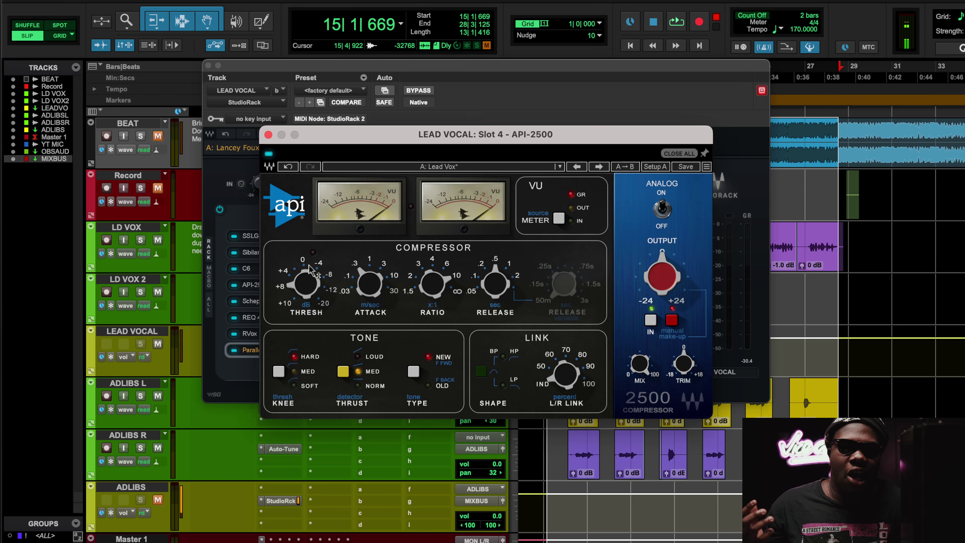
Compare the lead vocal with the API-2500 bypassed and on during playback, leaving it active
{"action": "mouse_move", "coordinate": [310, 269]}
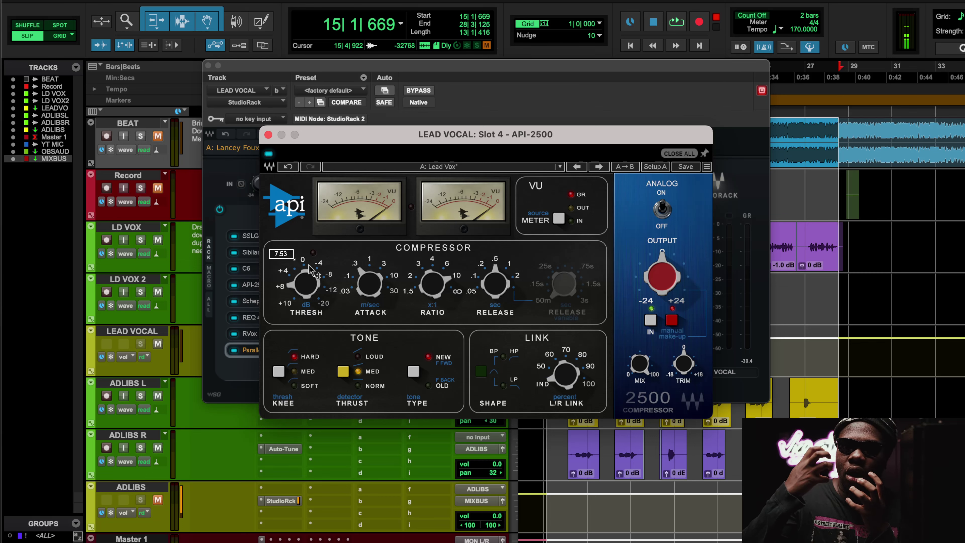
{"action": "key", "text": "space"}
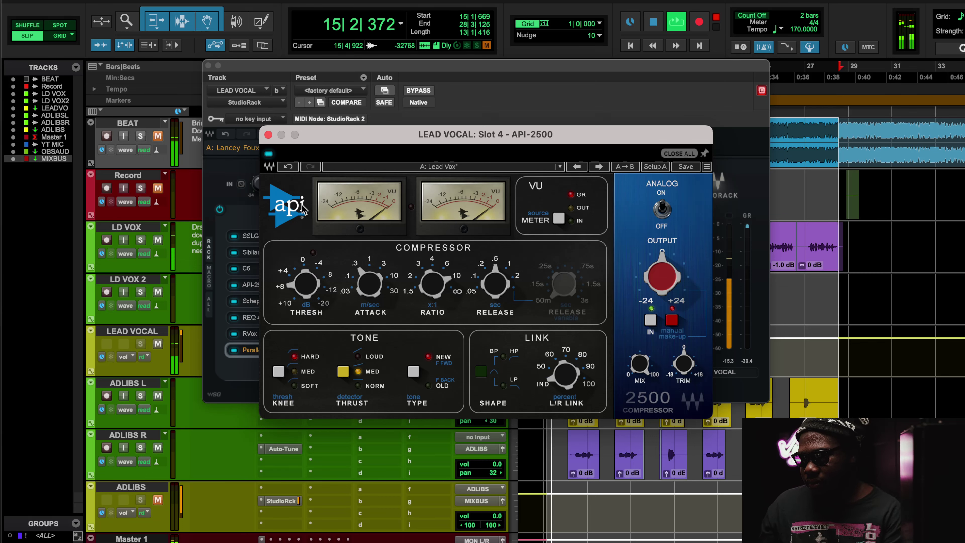
{"action": "left_click", "coordinate": [268, 153]}
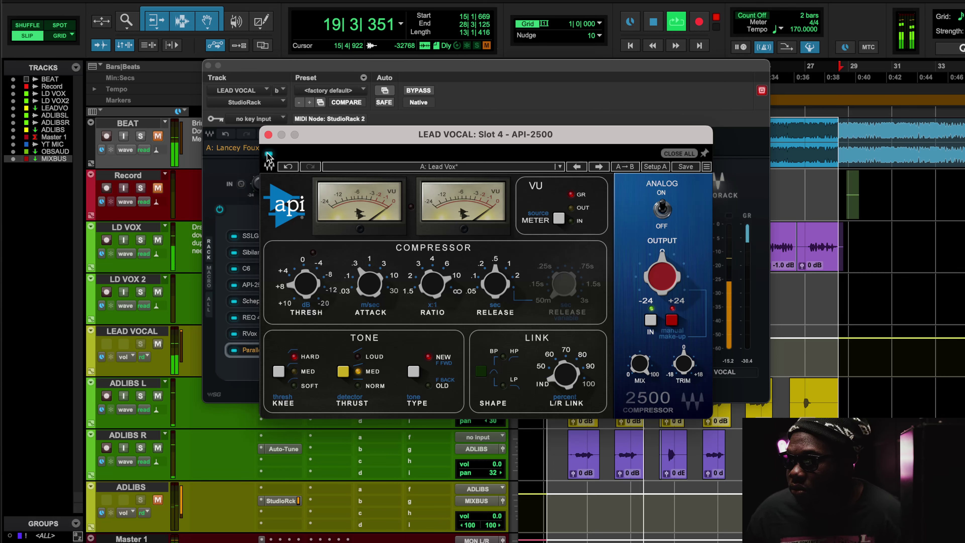
{"action": "left_click", "coordinate": [268, 155]}
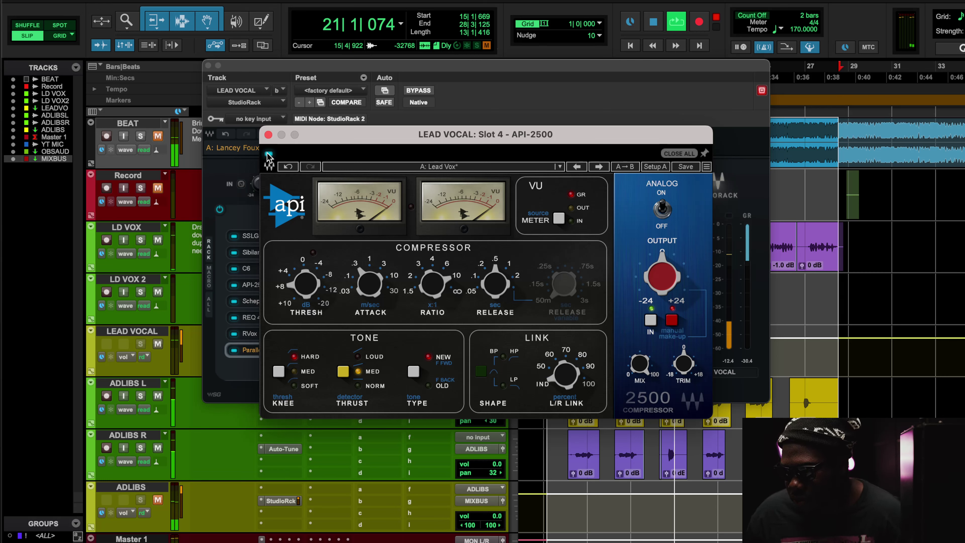
{"action": "left_click", "coordinate": [268, 155]}
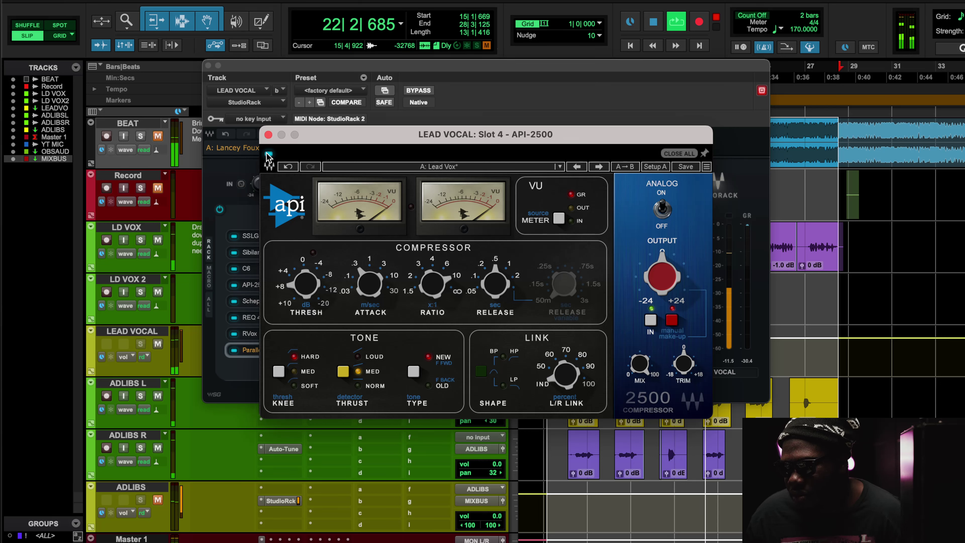
{"action": "key", "text": "space"}
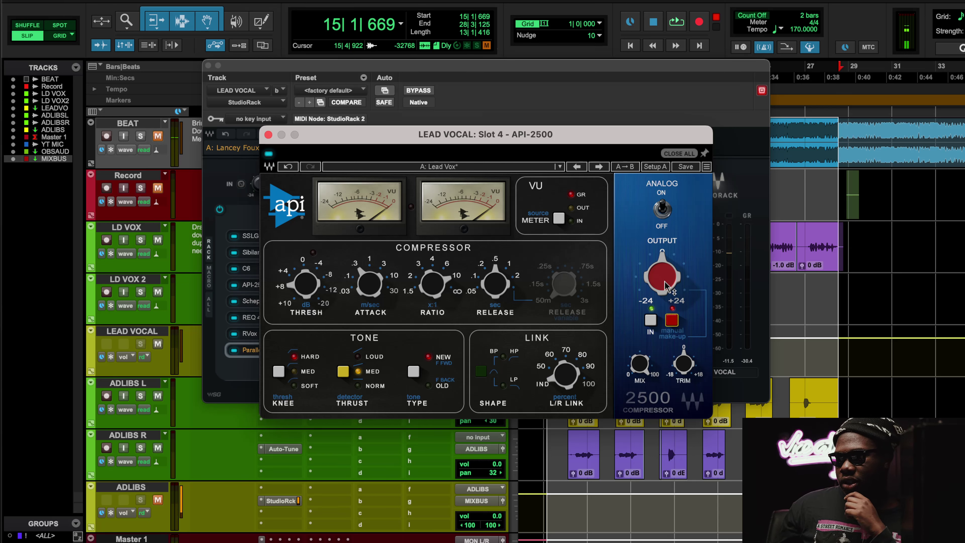
{"action": "mouse_move", "coordinate": [665, 285]}
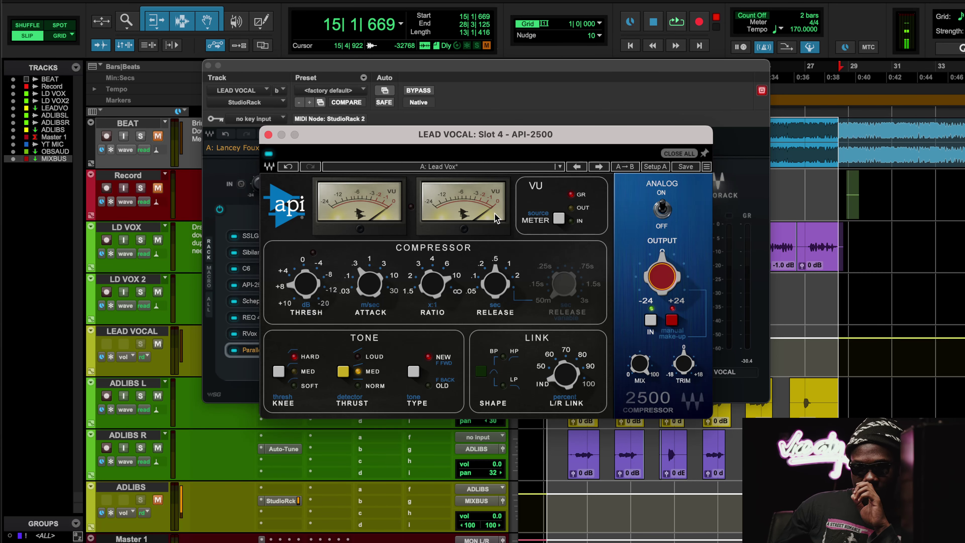
Review the Scheps 73 input level, high-pass, low and mid-band settings, then bring up the slot 1 SSLGChannel
{"action": "left_click", "coordinate": [250, 305]}
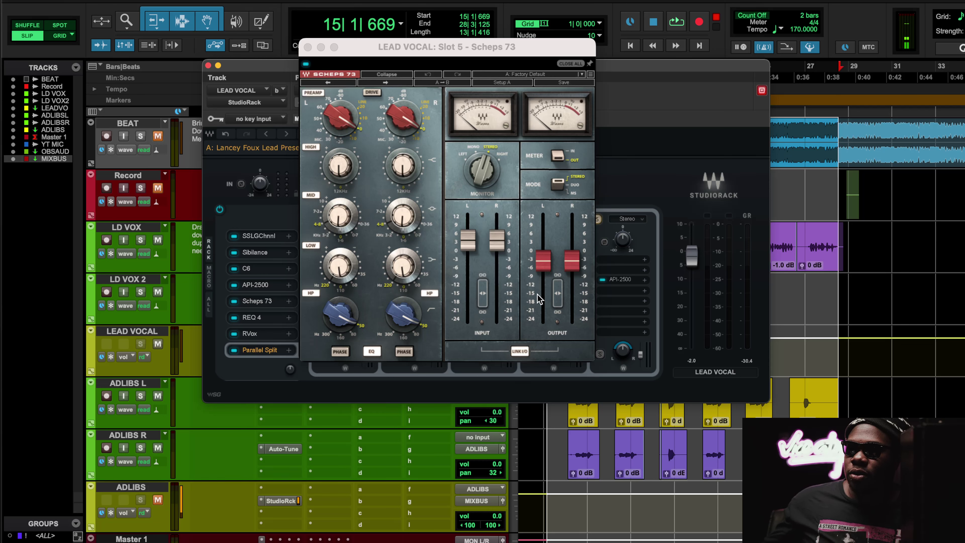
{"action": "left_click", "coordinate": [464, 251]}
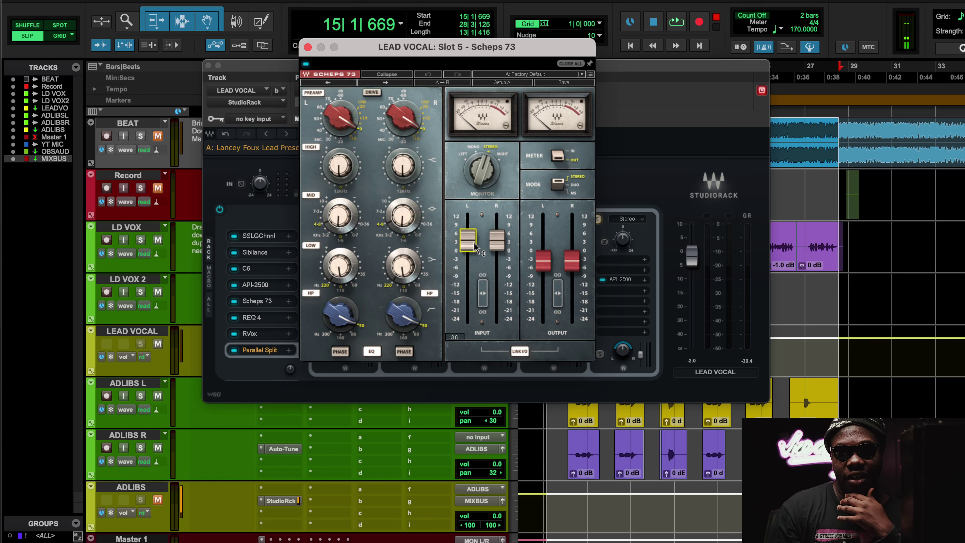
{"action": "left_click", "coordinate": [339, 318]}
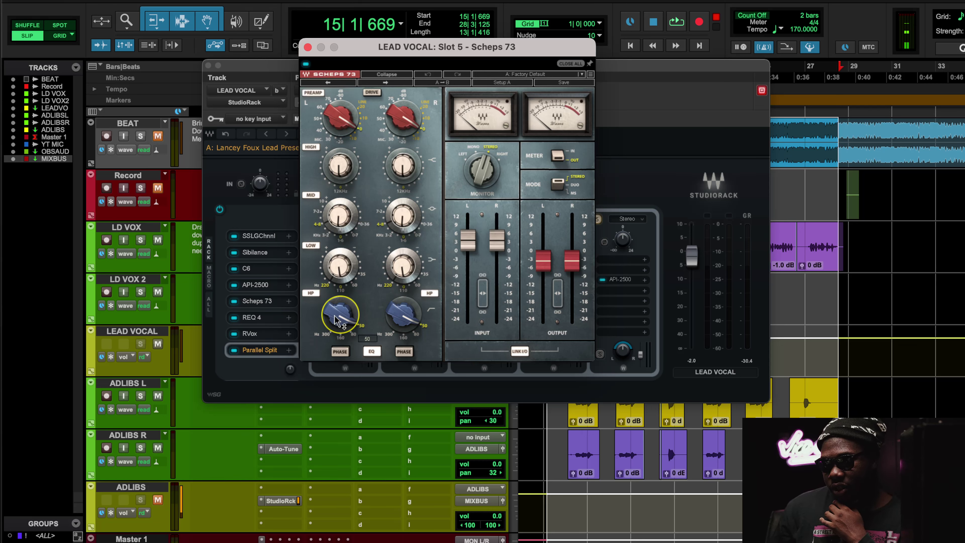
{"action": "left_click", "coordinate": [340, 274]}
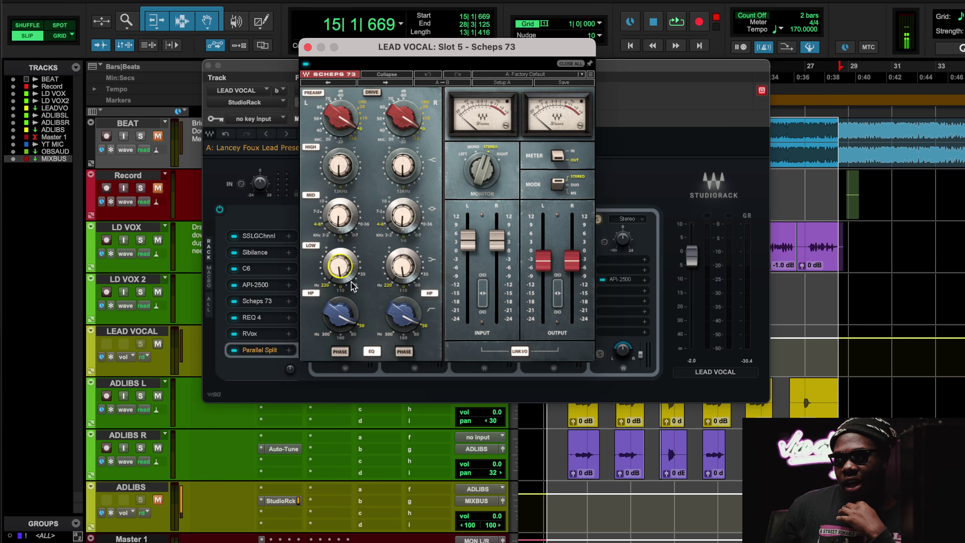
{"action": "left_click", "coordinate": [340, 203]}
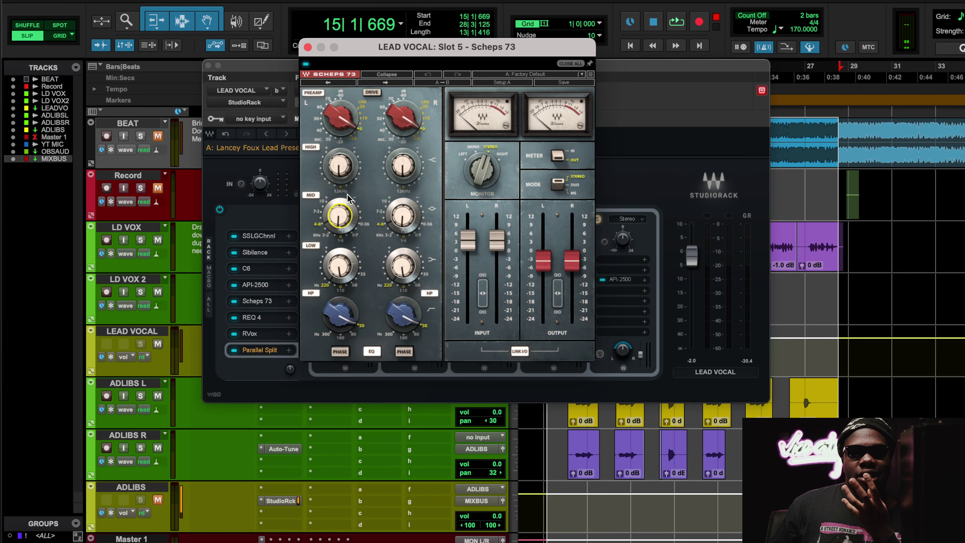
{"action": "left_click", "coordinate": [266, 236]}
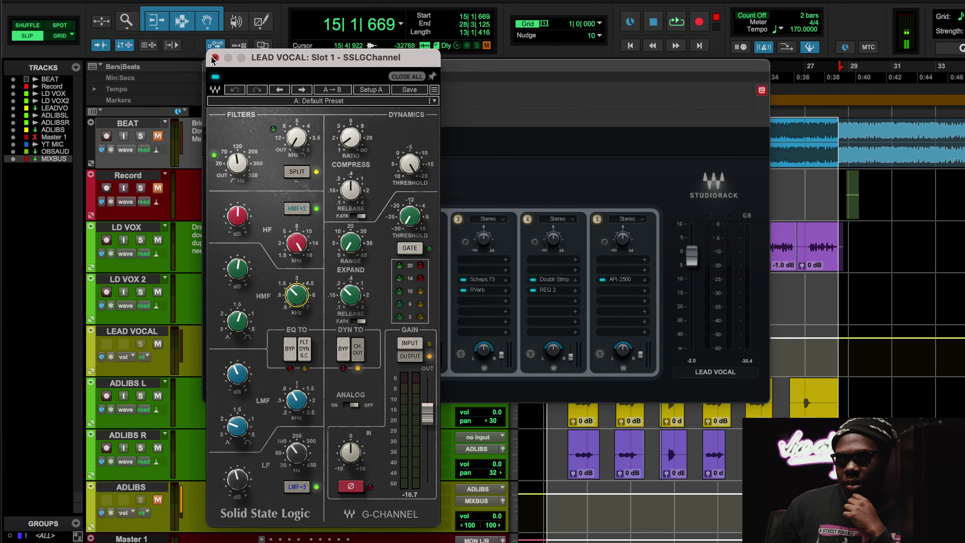
Switch between the SSLGChannel and Scheps 73 editors, ending with the Scheps 73 open
{"action": "left_click", "coordinate": [214, 58]}
{"action": "left_click", "coordinate": [260, 297]}
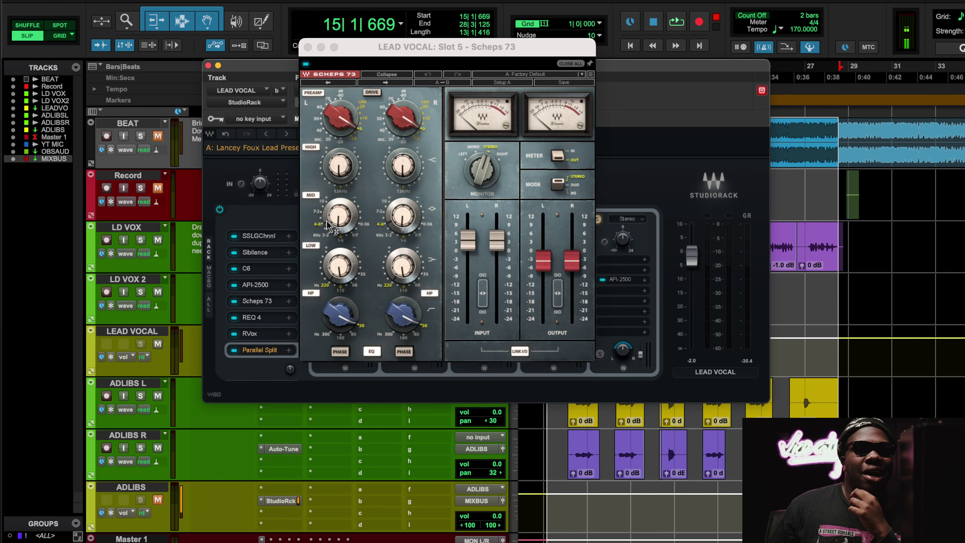
{"action": "mouse_move", "coordinate": [333, 231]}
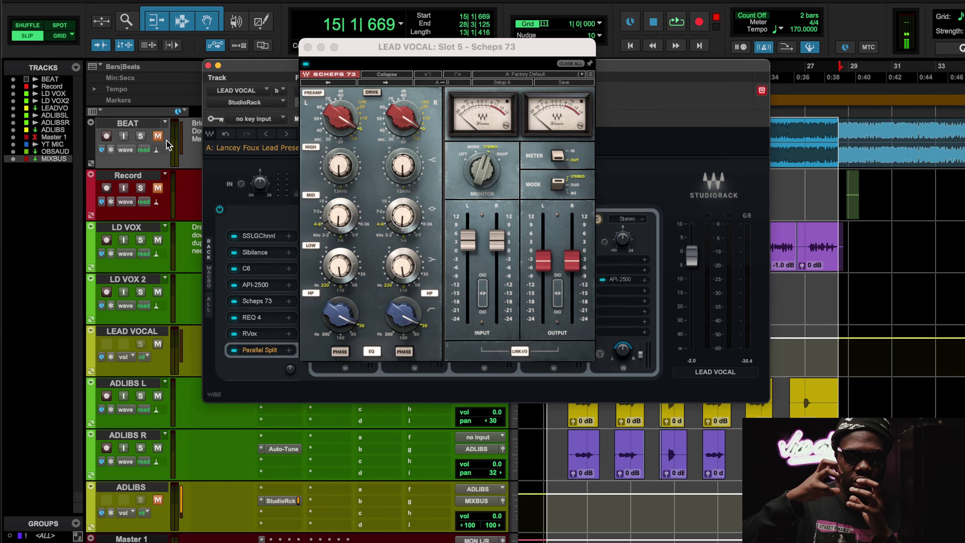
{"action": "left_click", "coordinate": [274, 239]}
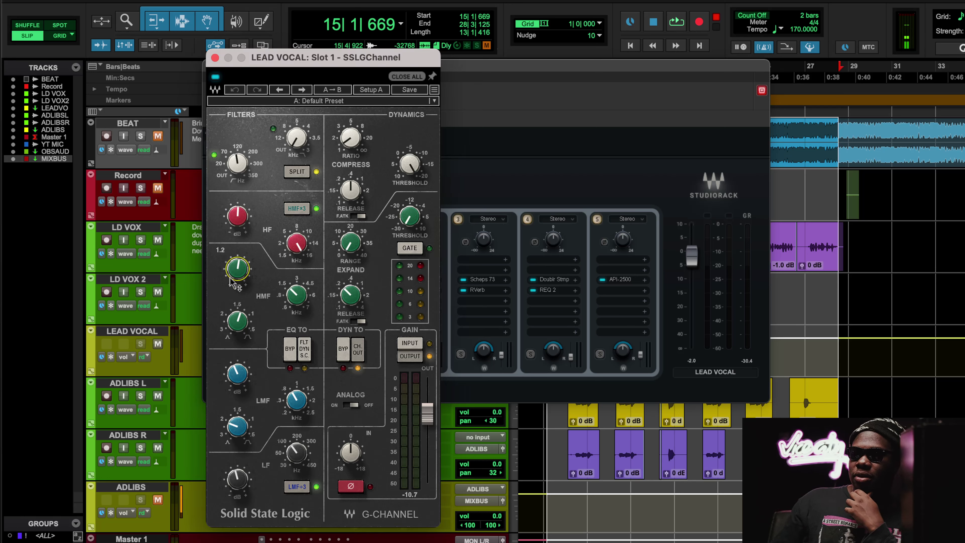
{"action": "left_click", "coordinate": [215, 58]}
{"action": "left_click", "coordinate": [262, 301]}
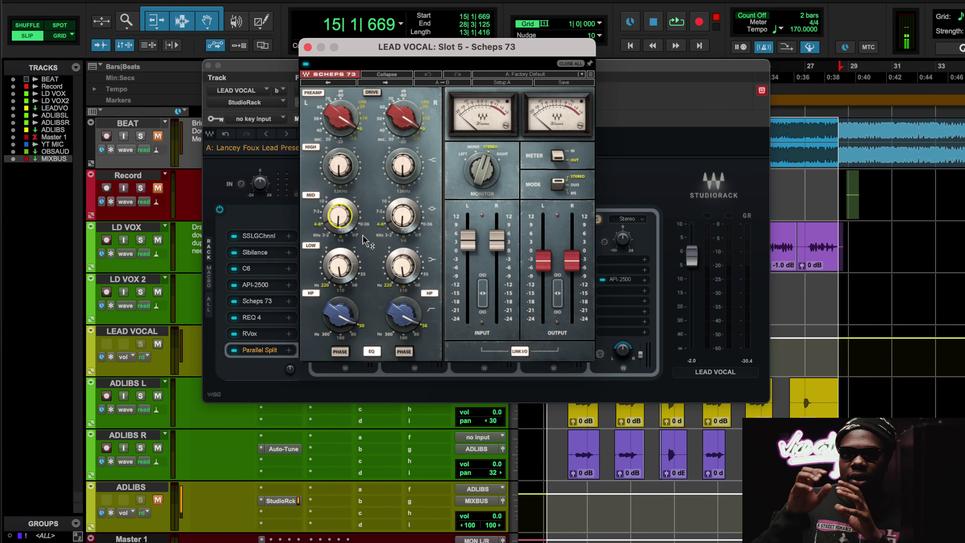
{"action": "mouse_move", "coordinate": [364, 240]}
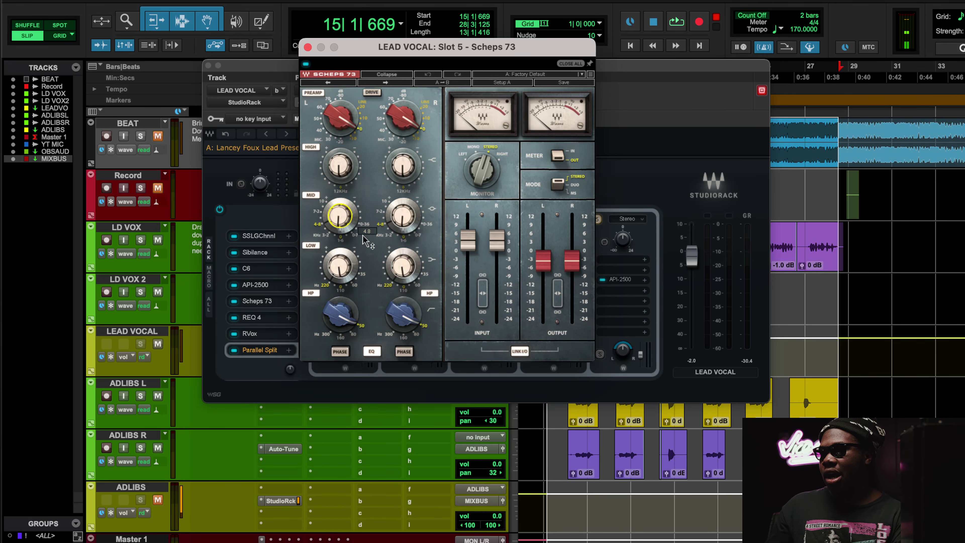
During playback, bypass and re-enable the Scheps 73, then toggle its left mid EQ band
{"action": "key", "text": "space"}
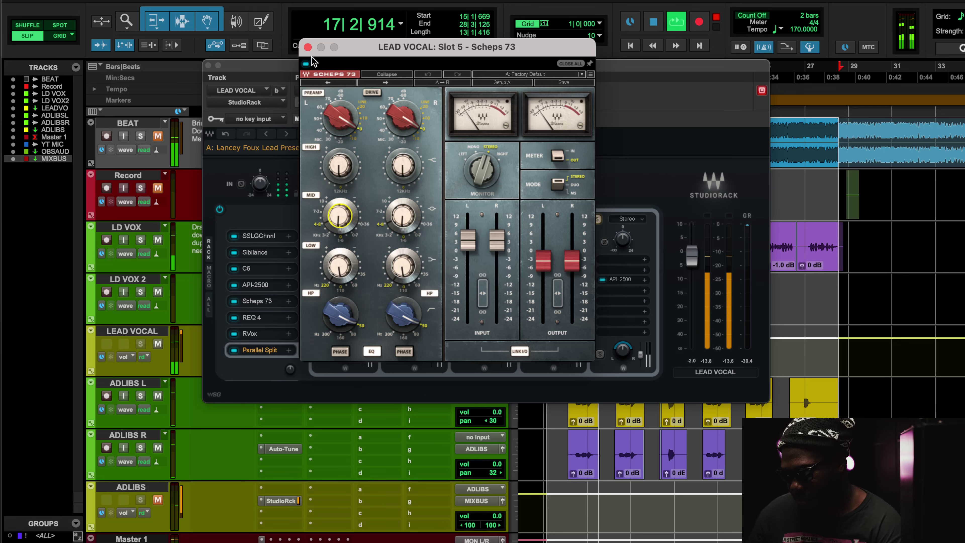
{"action": "left_click", "coordinate": [306, 64]}
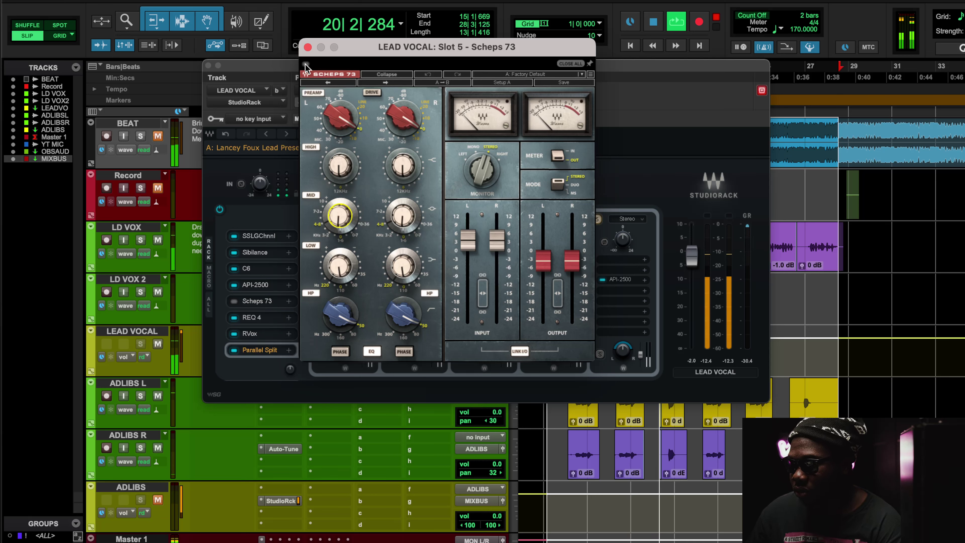
{"action": "left_click", "coordinate": [306, 64]}
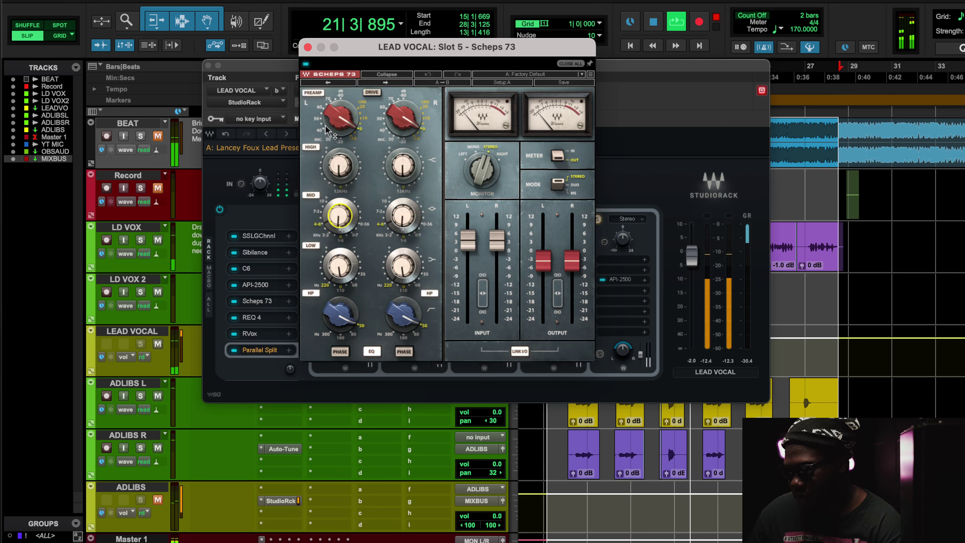
{"action": "left_click", "coordinate": [311, 195]}
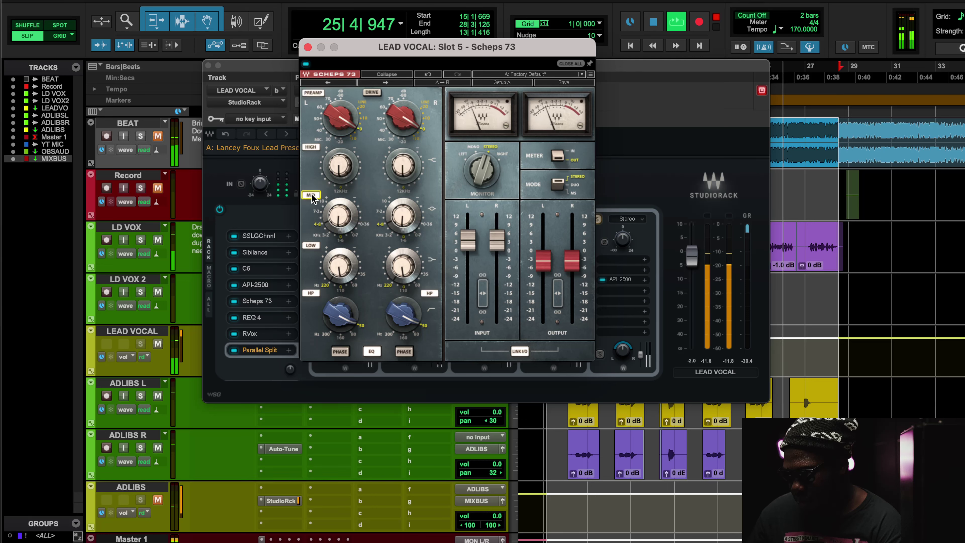
{"action": "key", "text": "space"}
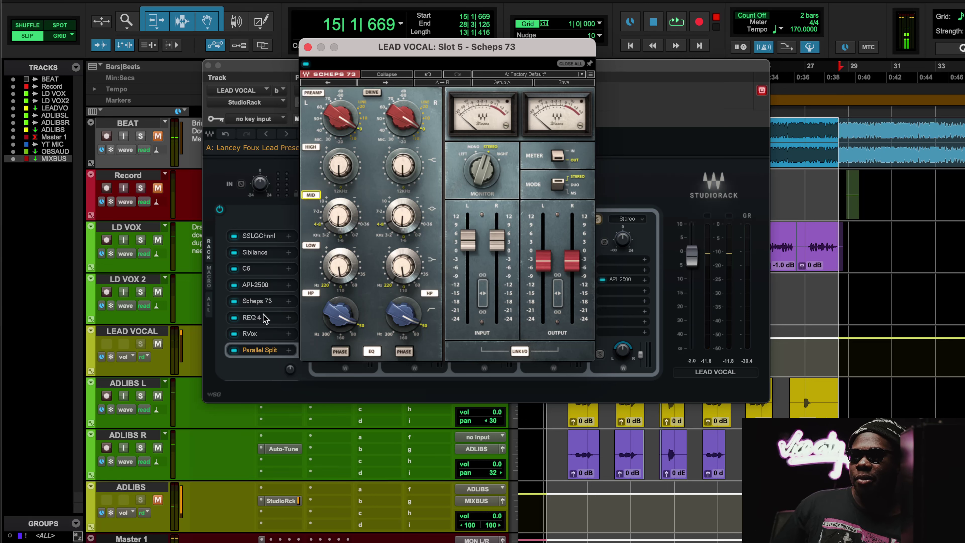
Open the slot 6 REQ 4 EQ and select band 1, the low cut
{"action": "left_click", "coordinate": [251, 318]}
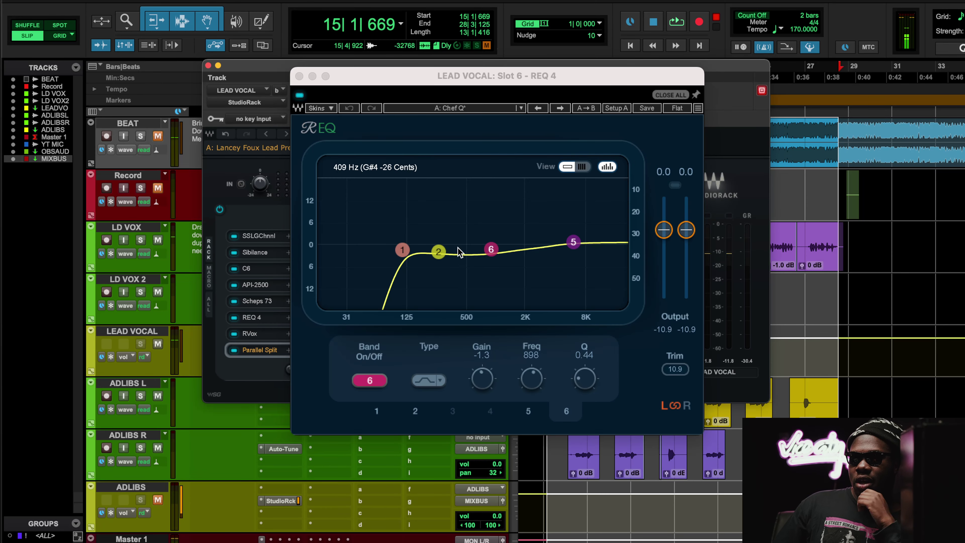
{"action": "left_click", "coordinate": [265, 305]}
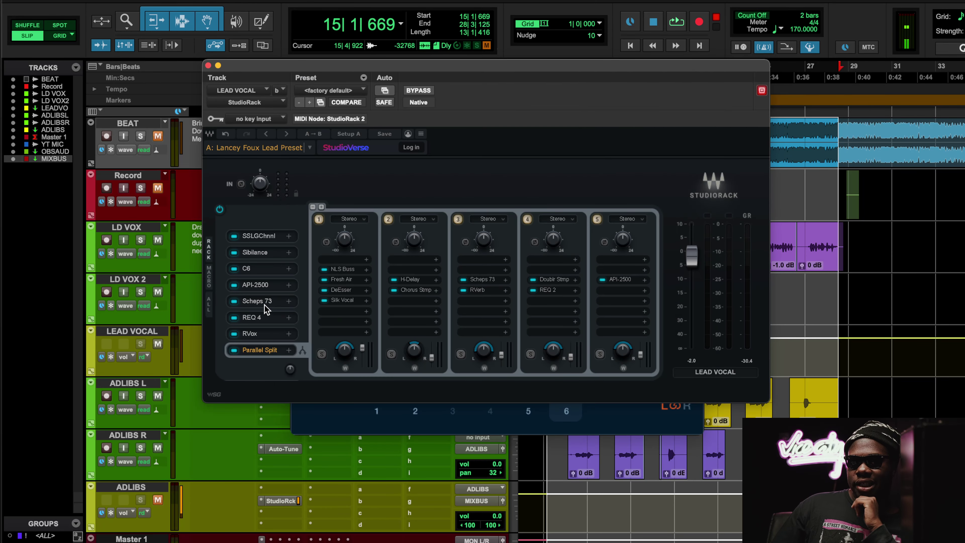
{"action": "left_click", "coordinate": [256, 317]}
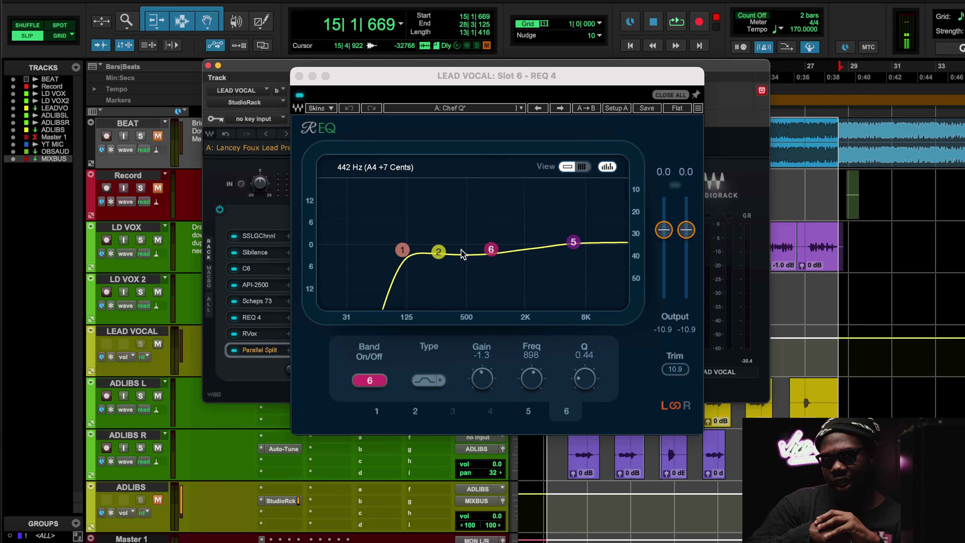
{"action": "left_click", "coordinate": [427, 255]}
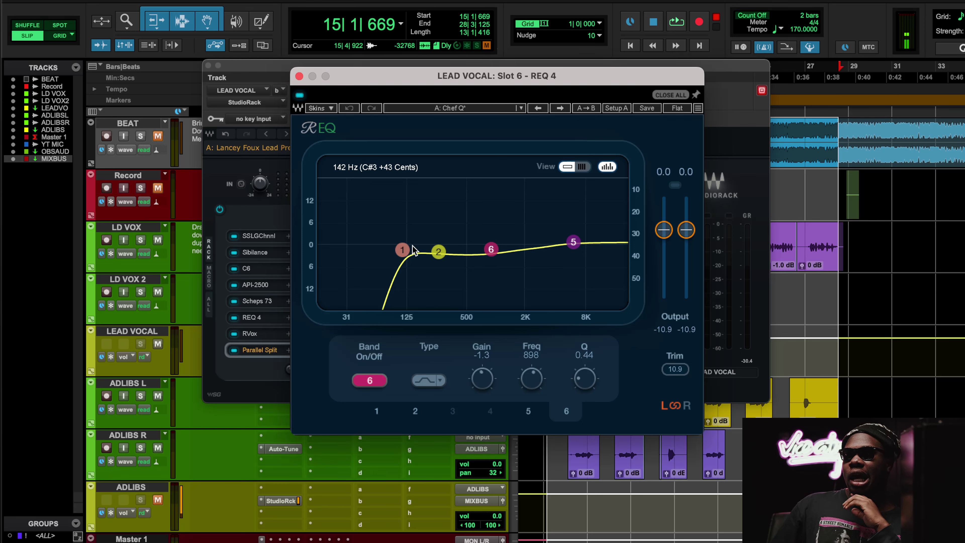
{"action": "left_click", "coordinate": [402, 250]}
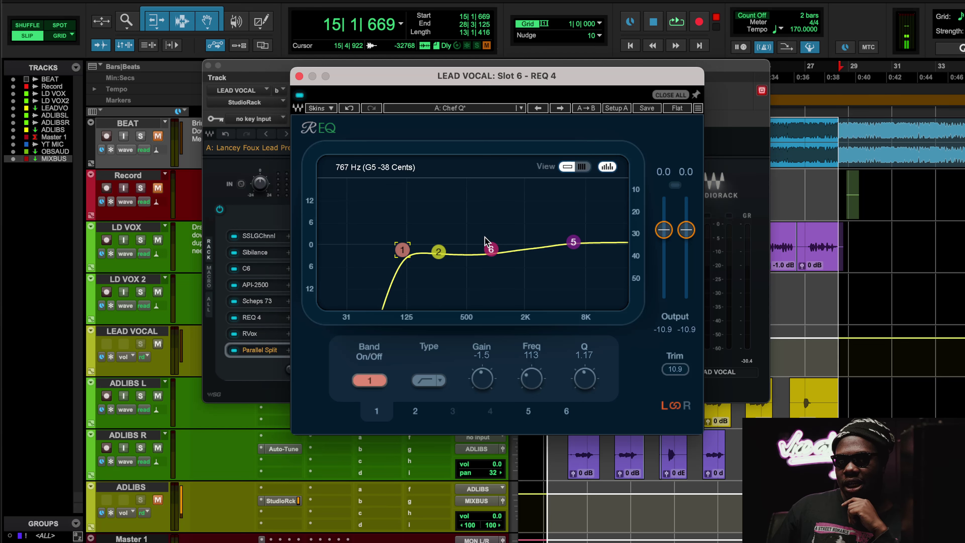
Compare the lead vocal with the REQ 4 bypassed and back on during playback
{"action": "key", "text": "space"}
{"action": "left_click", "coordinate": [300, 95]}
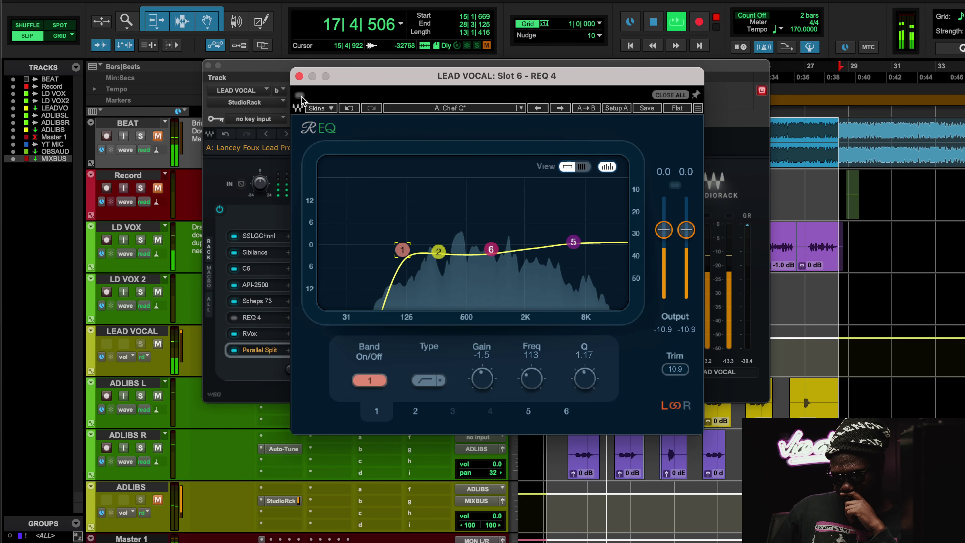
{"action": "left_click", "coordinate": [300, 95]}
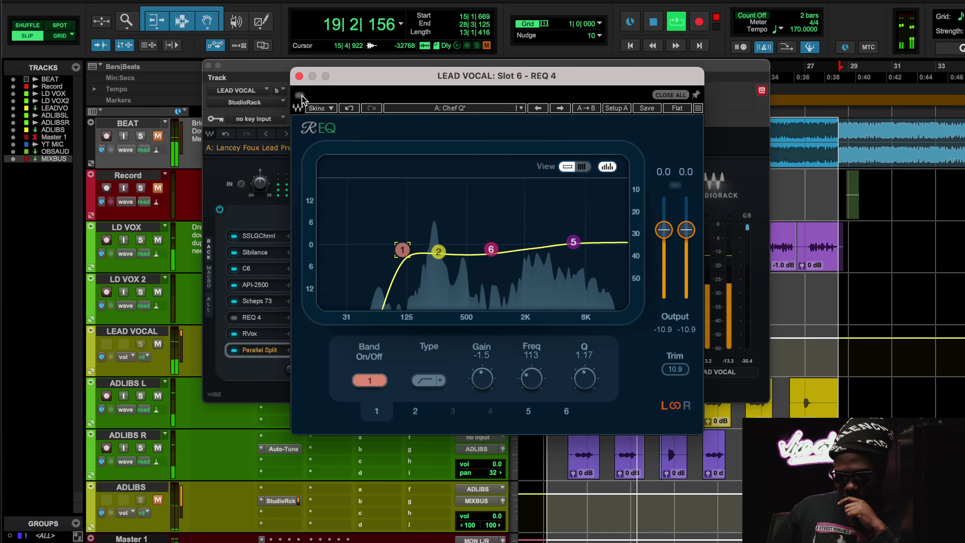
Look through the RVox, REQ 4 and Scheps 73 editors, ending with RVox open
{"action": "left_click", "coordinate": [299, 76]}
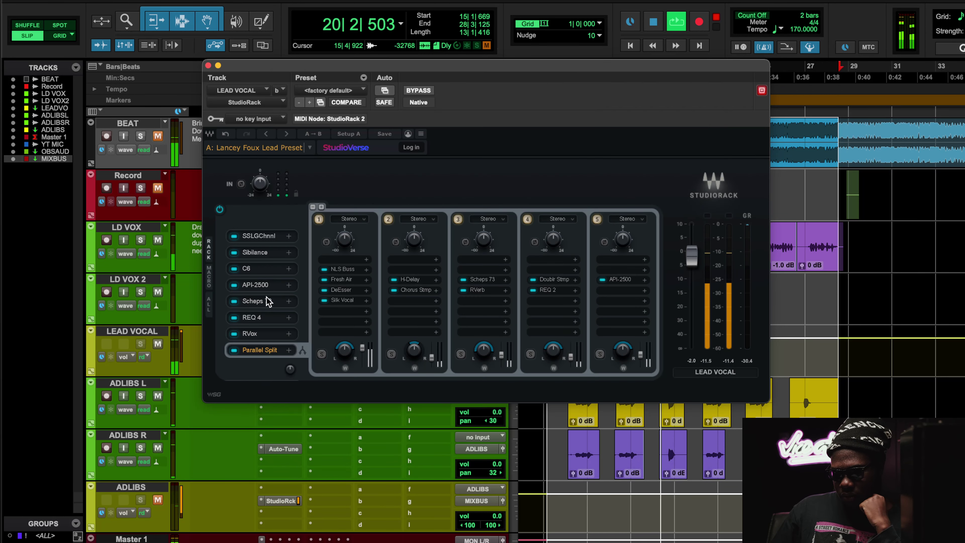
{"action": "left_click", "coordinate": [250, 334]}
{"action": "key", "text": "space"}
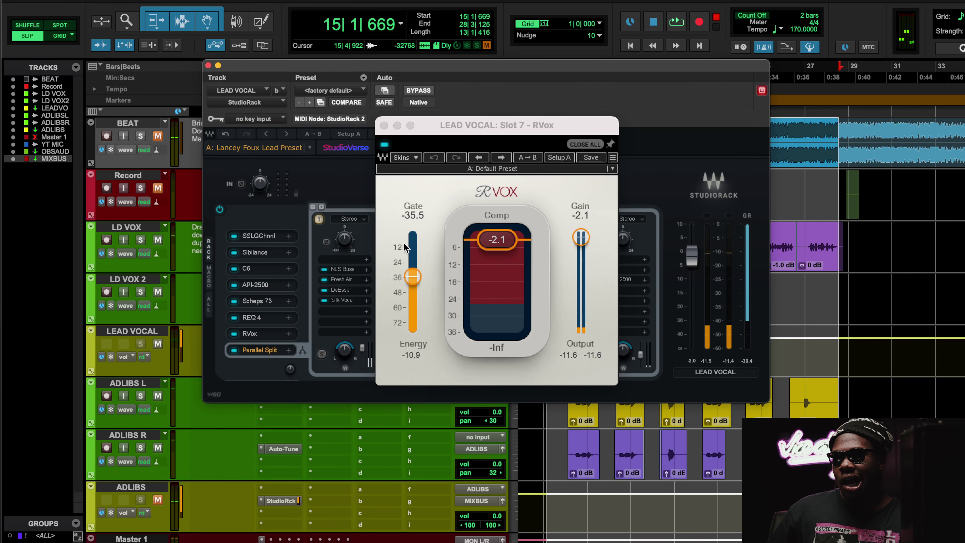
{"action": "left_click", "coordinate": [406, 247]}
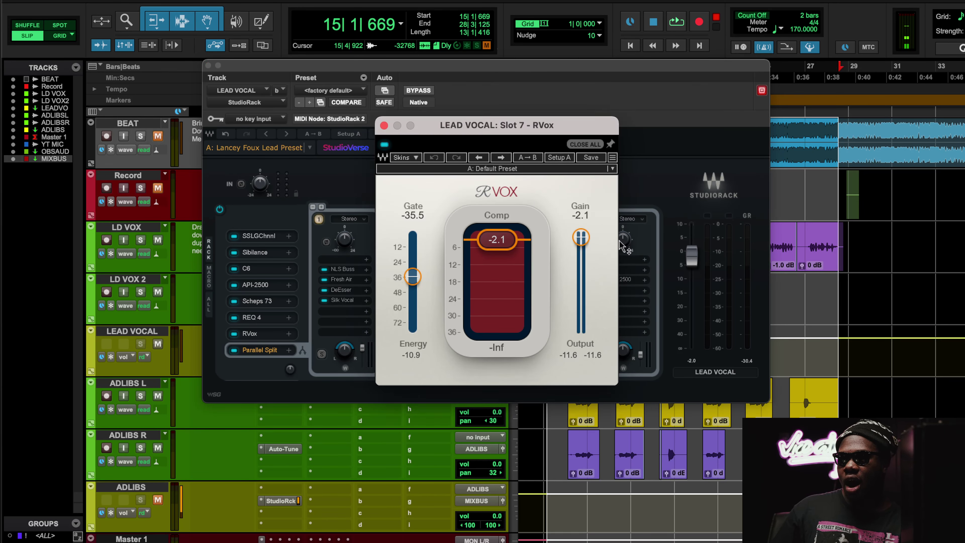
{"action": "left_click", "coordinate": [265, 323]}
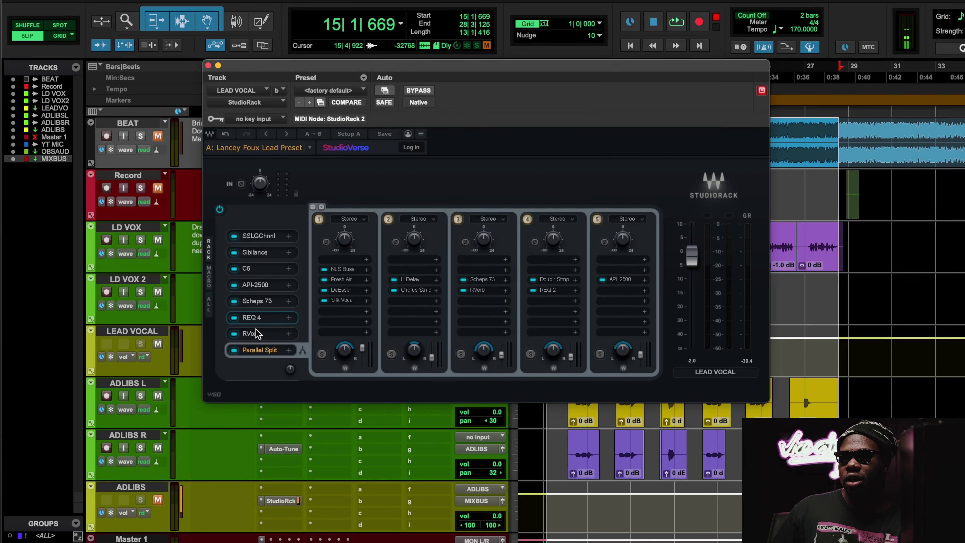
{"action": "left_click", "coordinate": [257, 324]}
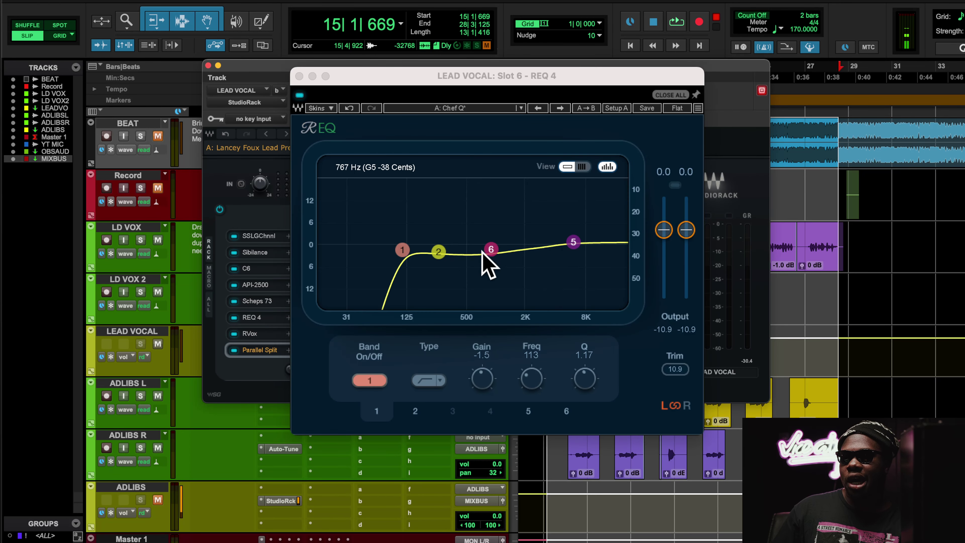
{"action": "left_click", "coordinate": [249, 333]}
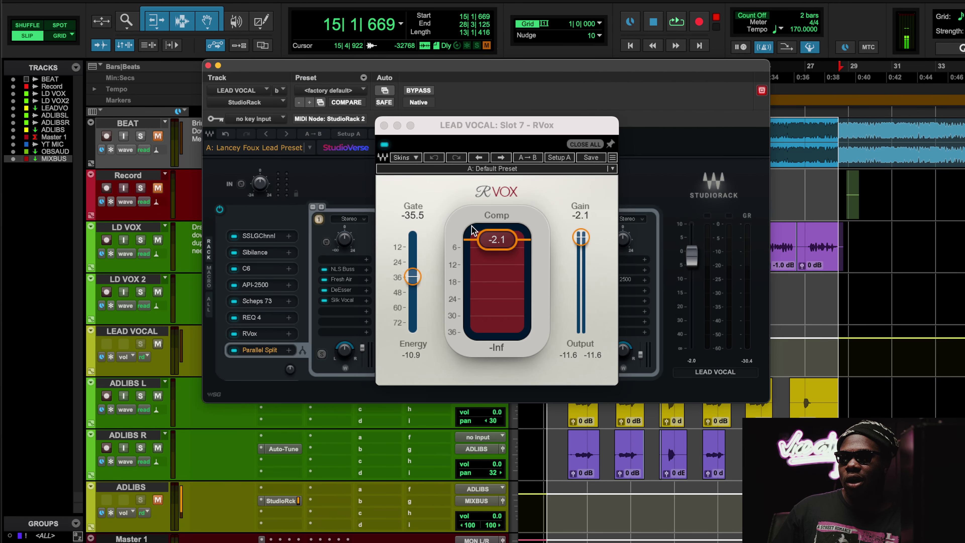
{"action": "left_click", "coordinate": [257, 321]}
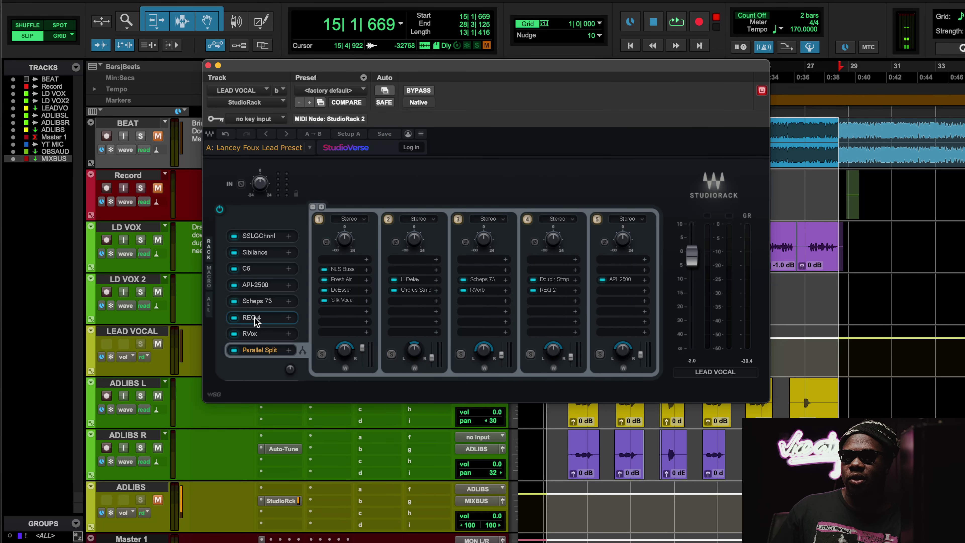
{"action": "left_click", "coordinate": [257, 321]}
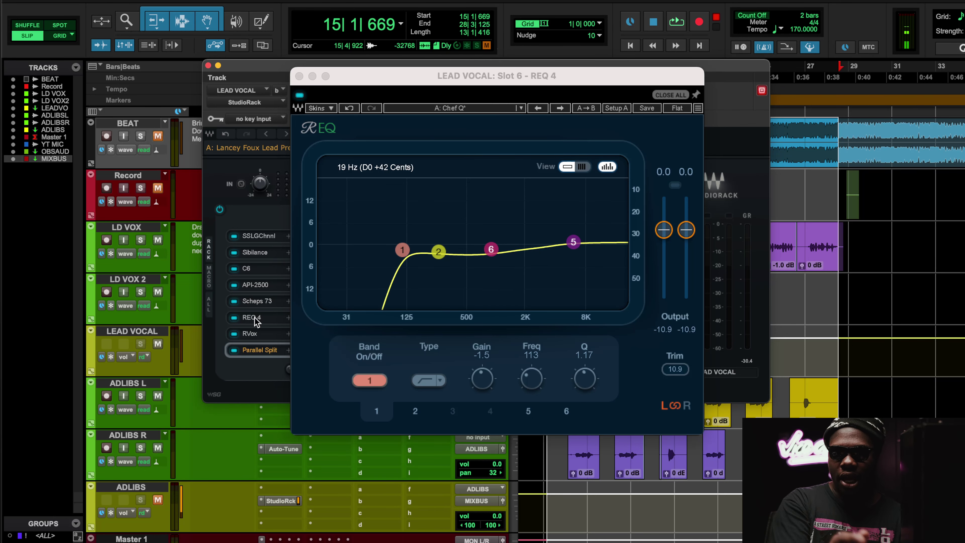
{"action": "left_click", "coordinate": [261, 303]}
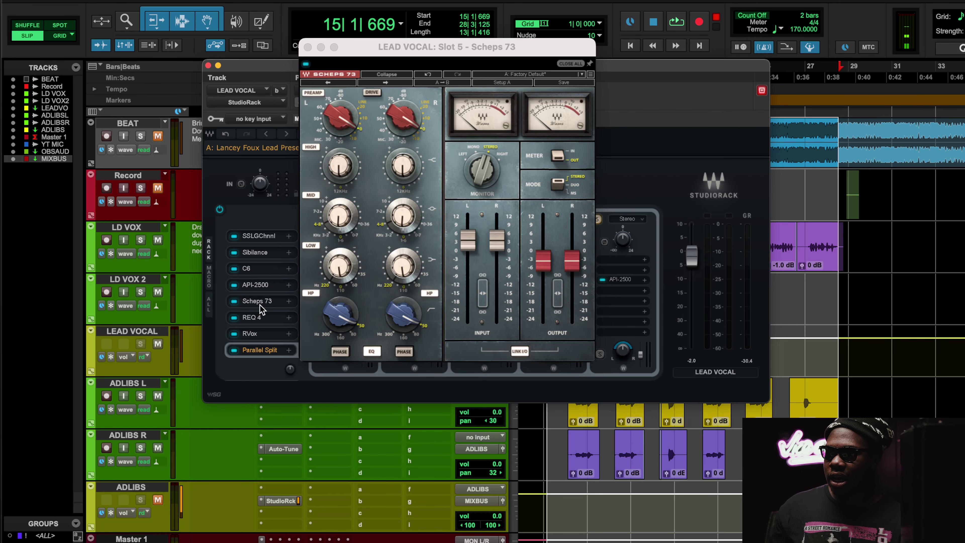
{"action": "left_click", "coordinate": [255, 333]}
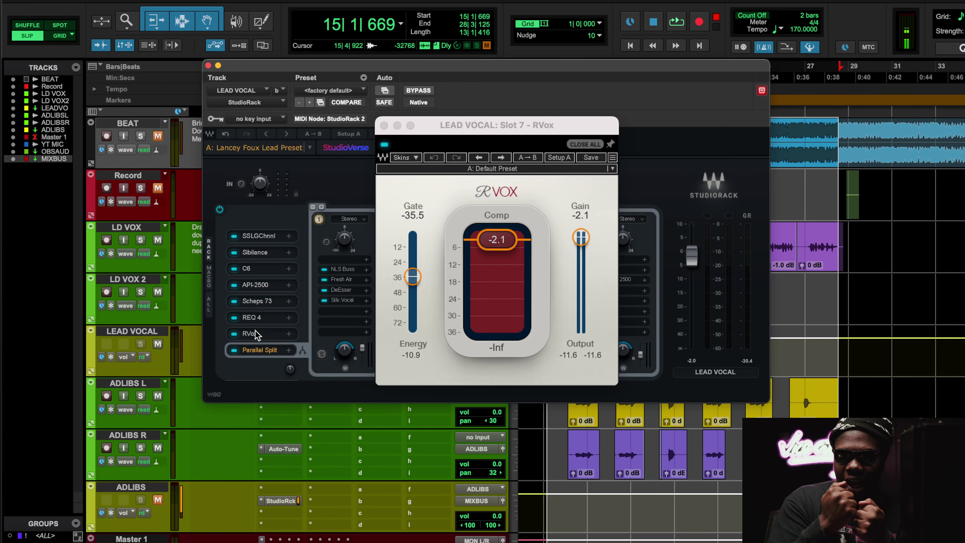
During playback, bypass RVox, unmute the BEAT track, re-enable RVox, then stop
{"action": "key", "text": "space"}
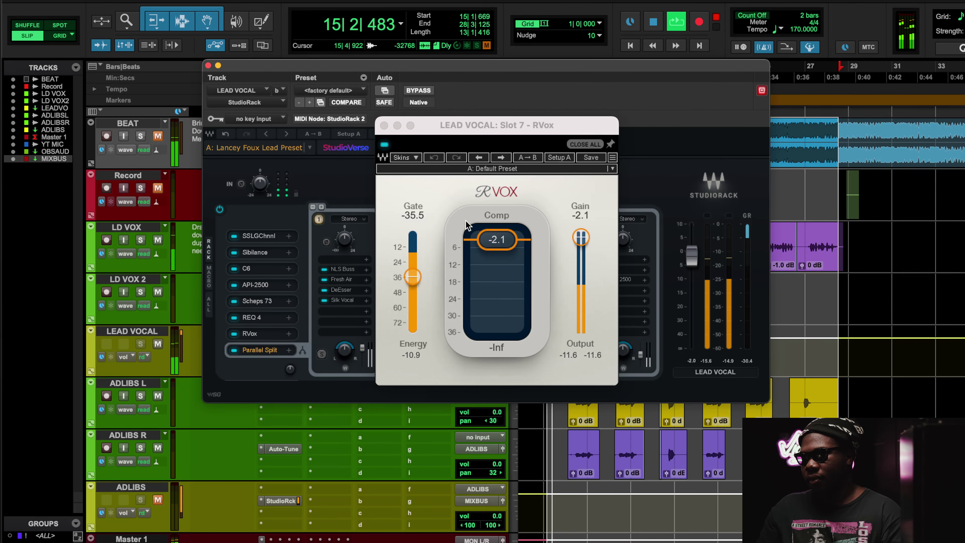
{"action": "left_click", "coordinate": [384, 145]}
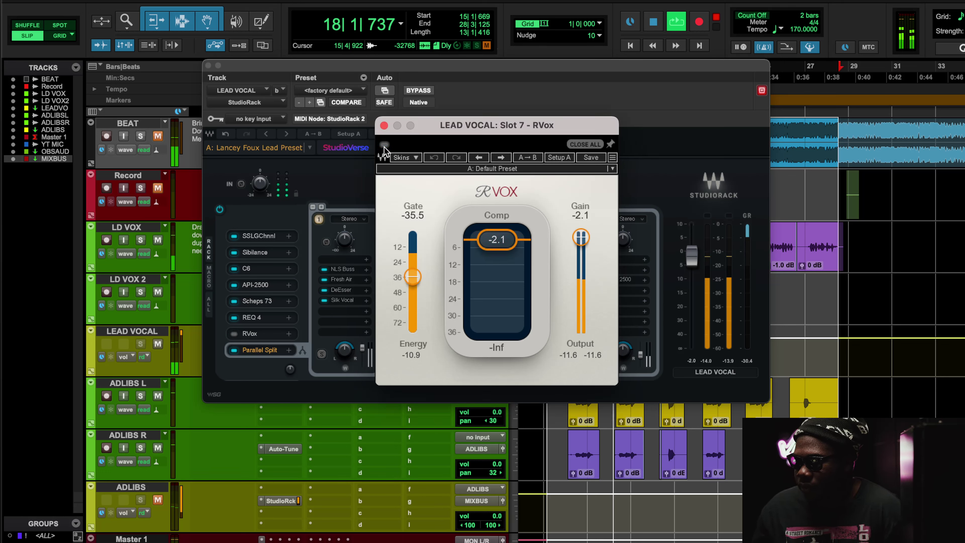
{"action": "left_click", "coordinate": [158, 137]}
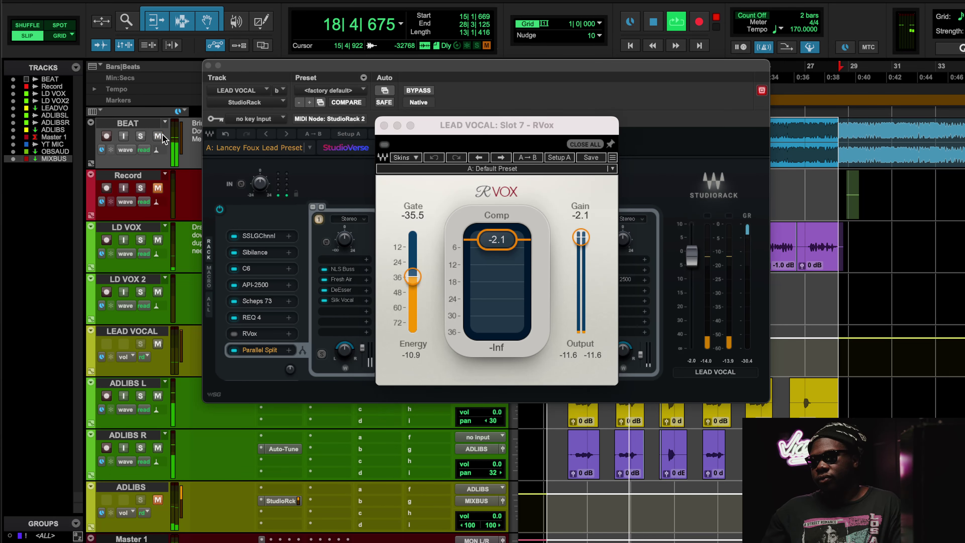
{"action": "left_click", "coordinate": [384, 143]}
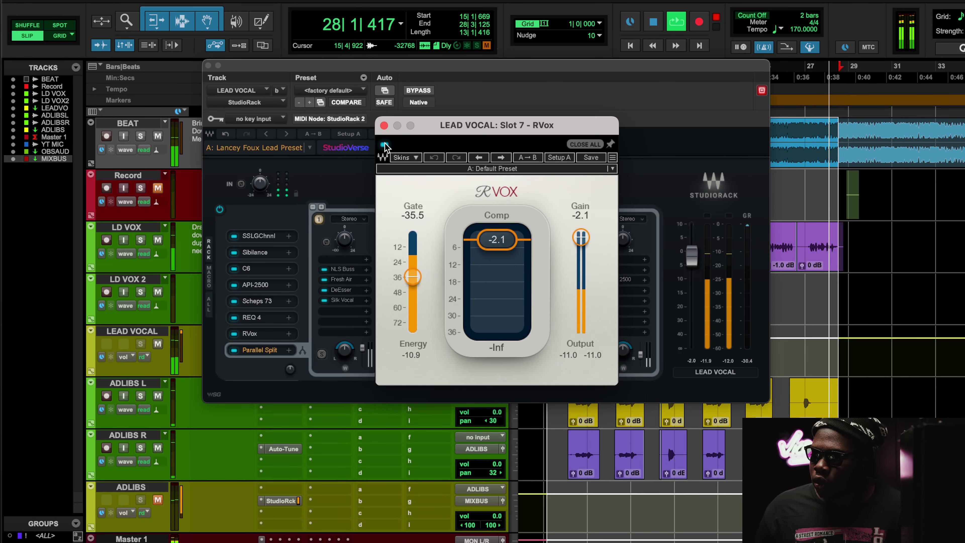
{"action": "key", "text": "space"}
Audition the lead vocal through the NLS Buss in the first parallel chain, then close it
{"action": "left_click", "coordinate": [384, 126]}
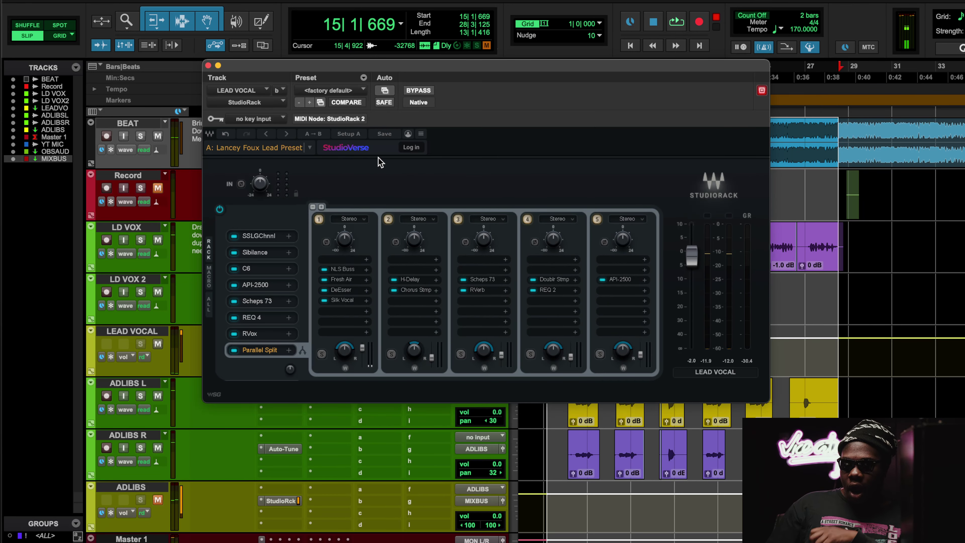
{"action": "left_click", "coordinate": [337, 272]}
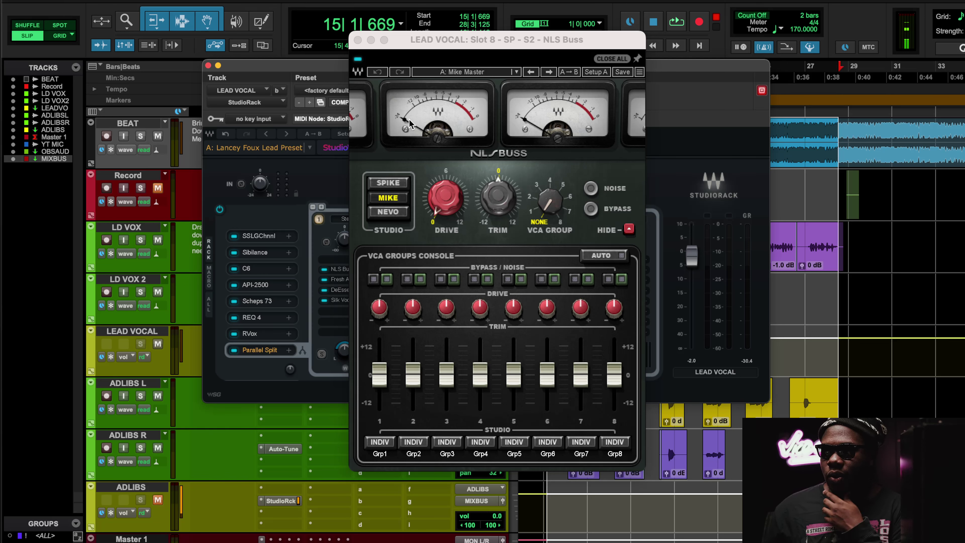
{"action": "key", "text": "space"}
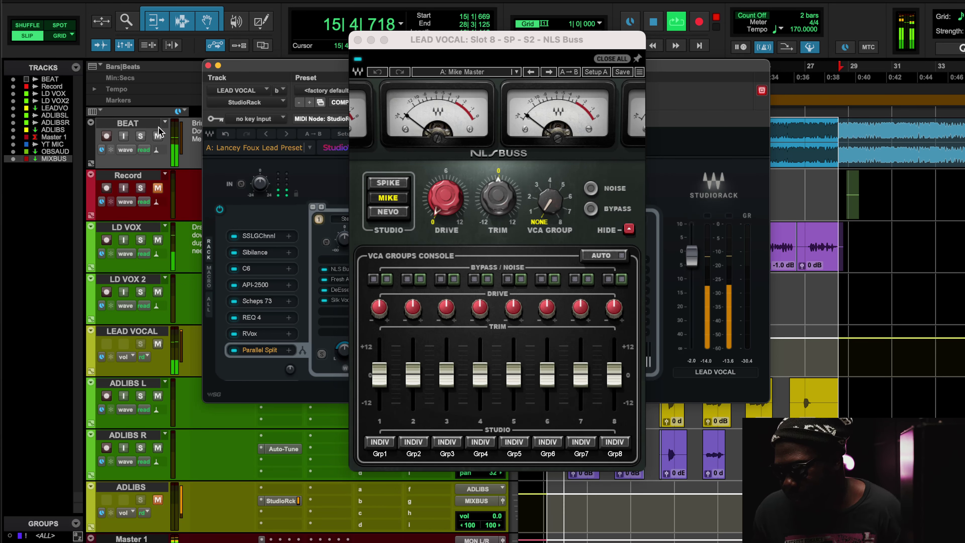
{"action": "left_click", "coordinate": [359, 61]}
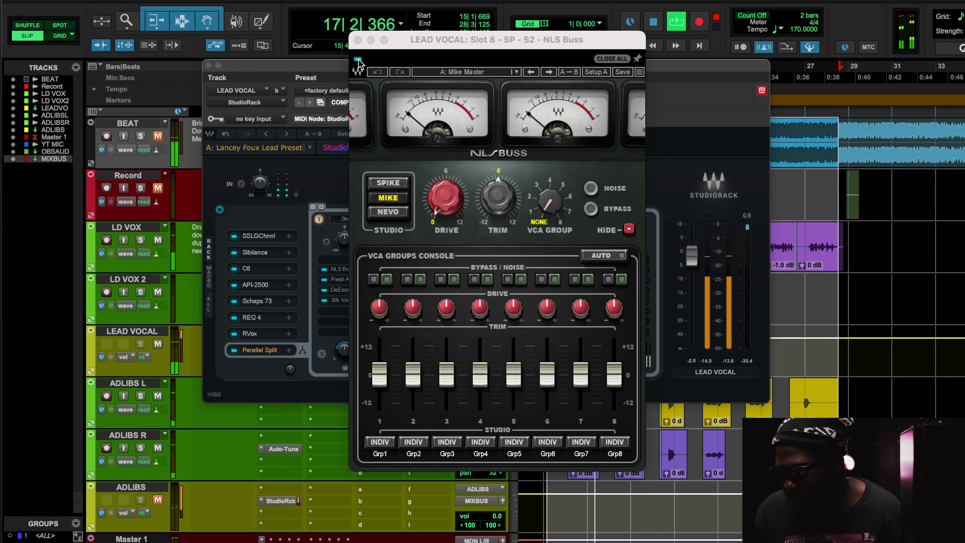
{"action": "left_click", "coordinate": [358, 61]}
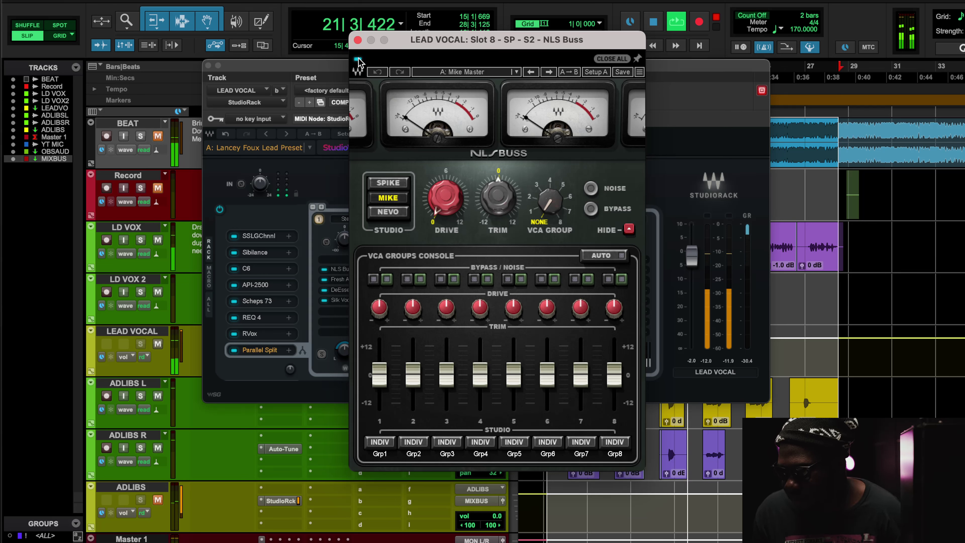
{"action": "key", "text": "space"}
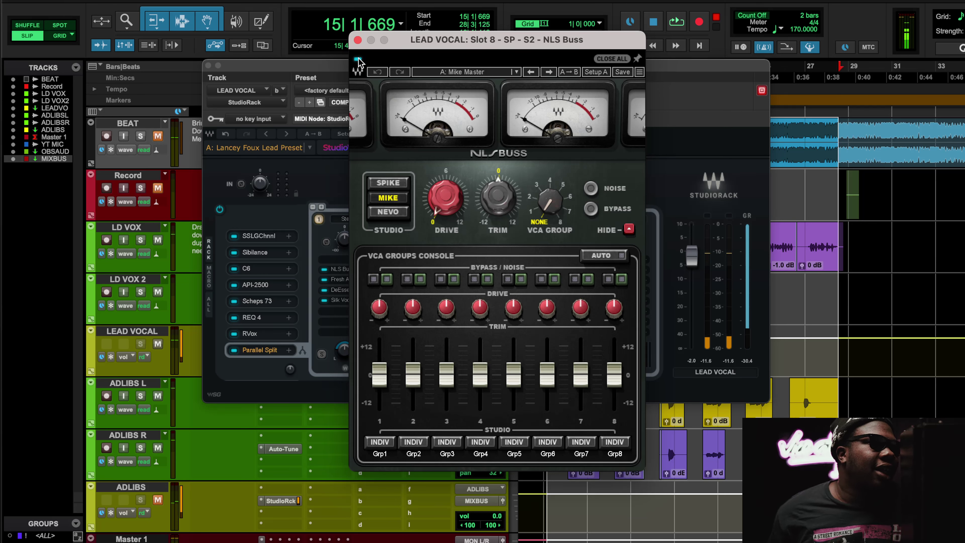
{"action": "left_click", "coordinate": [357, 40]}
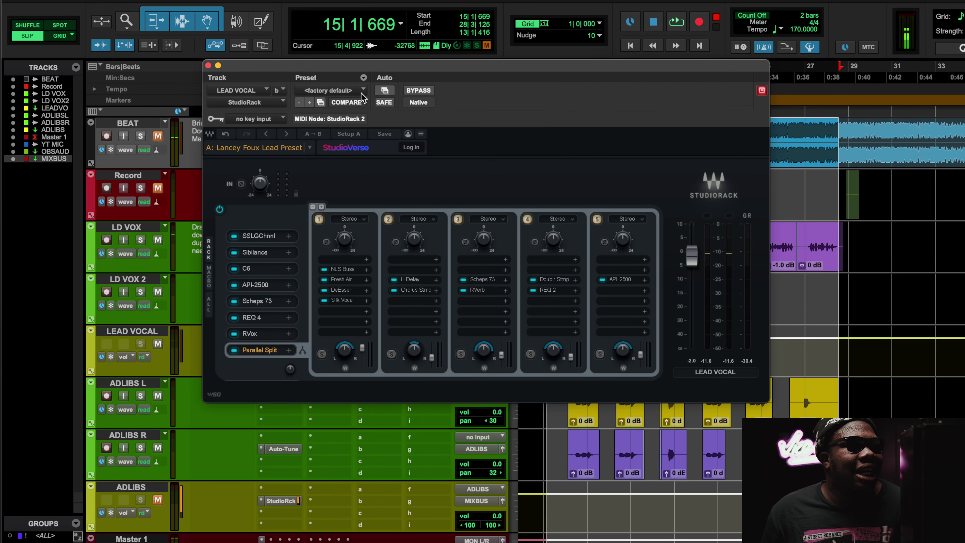
{"action": "left_click", "coordinate": [344, 270]}
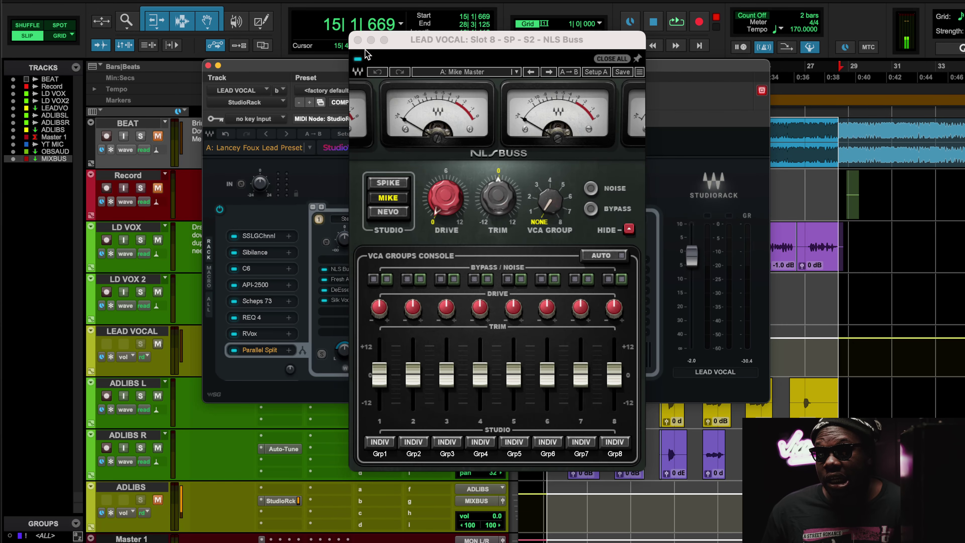
{"action": "left_click", "coordinate": [357, 38]}
A/B the Fresh Air plugin on the lead vocal during playback, leaving it enabled
{"action": "left_click", "coordinate": [337, 279]}
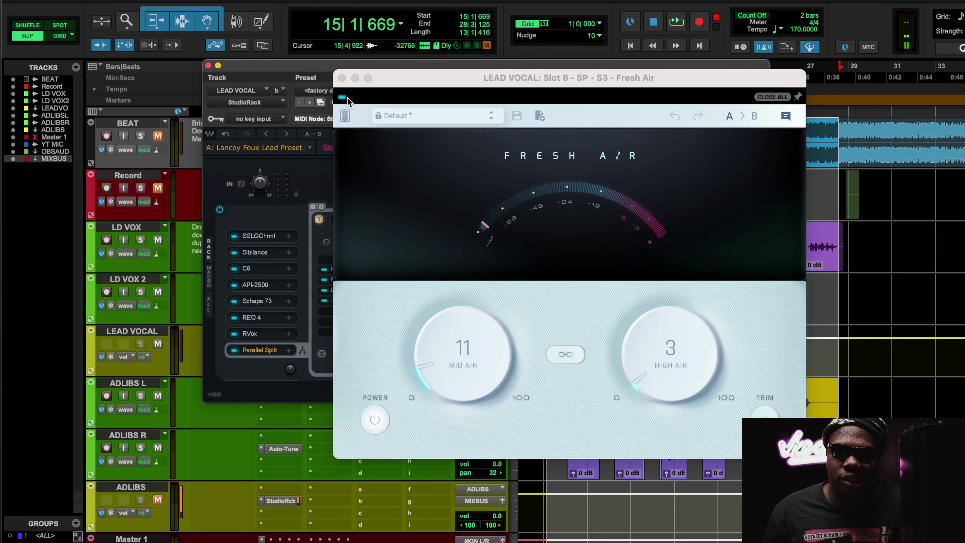
{"action": "key", "text": "space"}
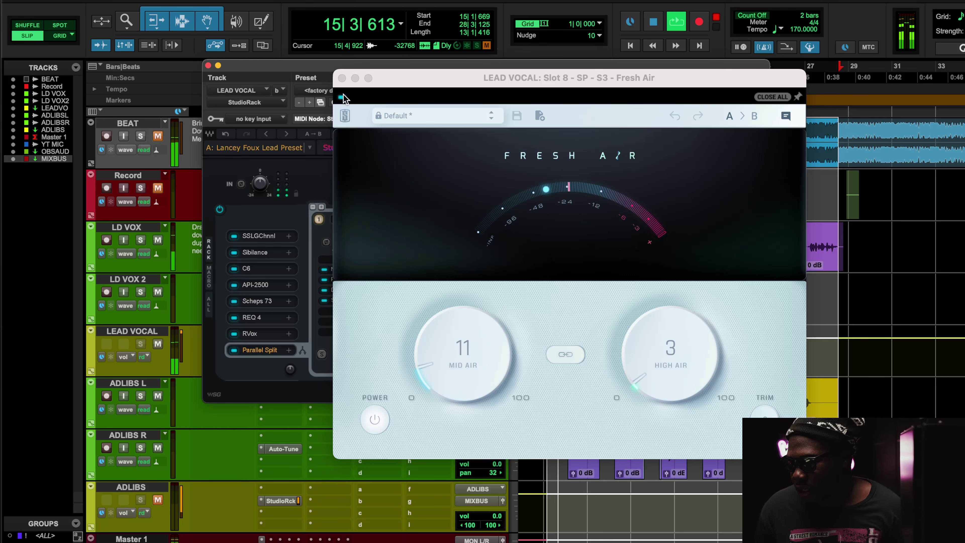
{"action": "left_click", "coordinate": [342, 97]}
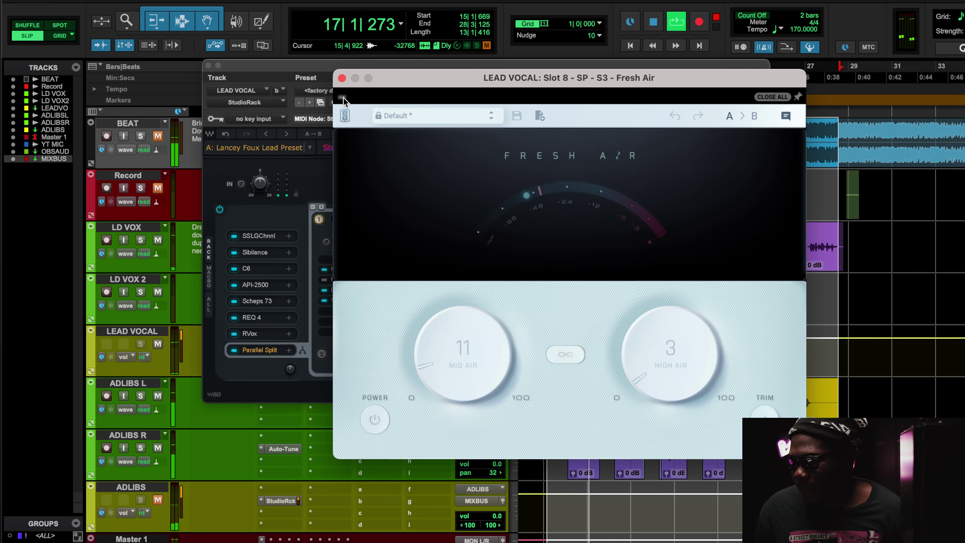
{"action": "left_click", "coordinate": [342, 97]}
{"action": "left_click", "coordinate": [343, 83]}
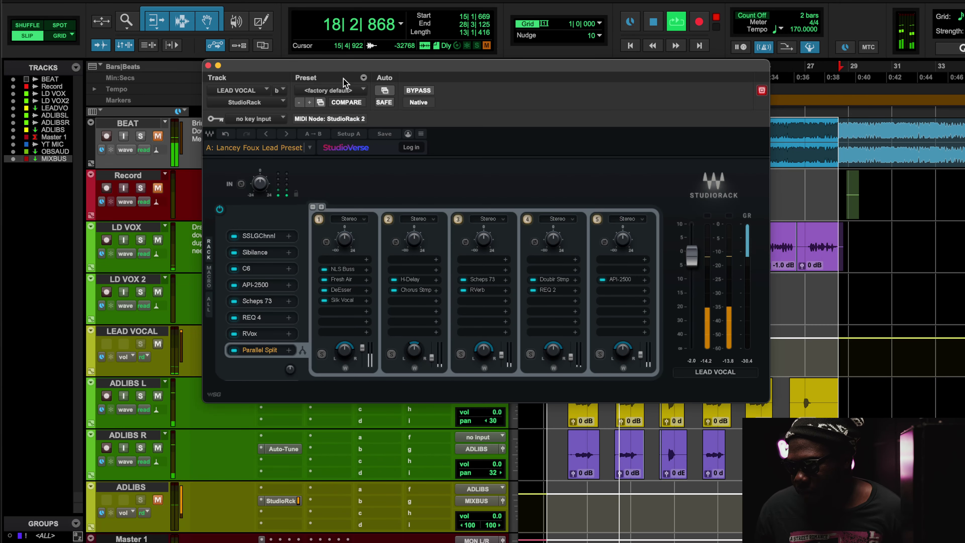
{"action": "key", "text": "space"}
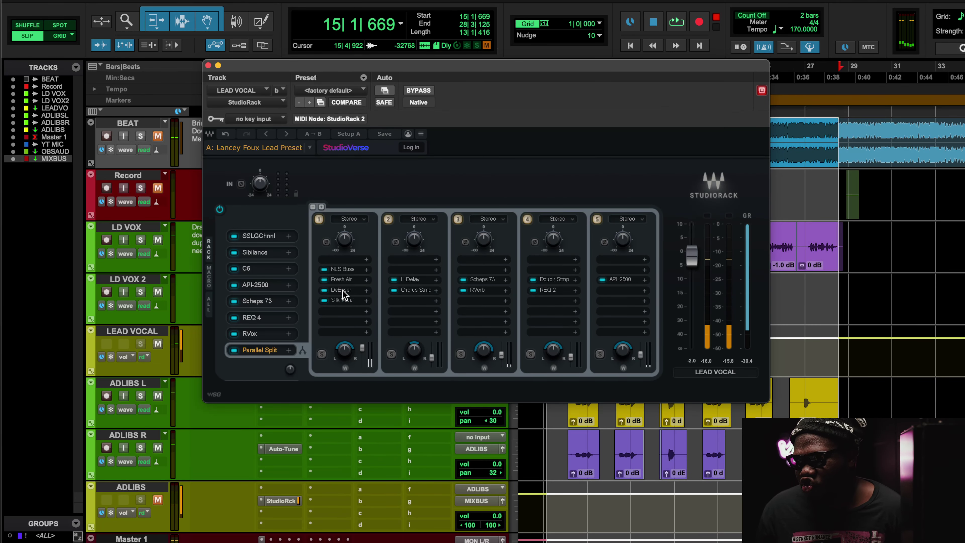
Check the DeEsser, then hear the vocal through Silk Vocal with the beat unmuted
{"action": "left_click", "coordinate": [341, 289]}
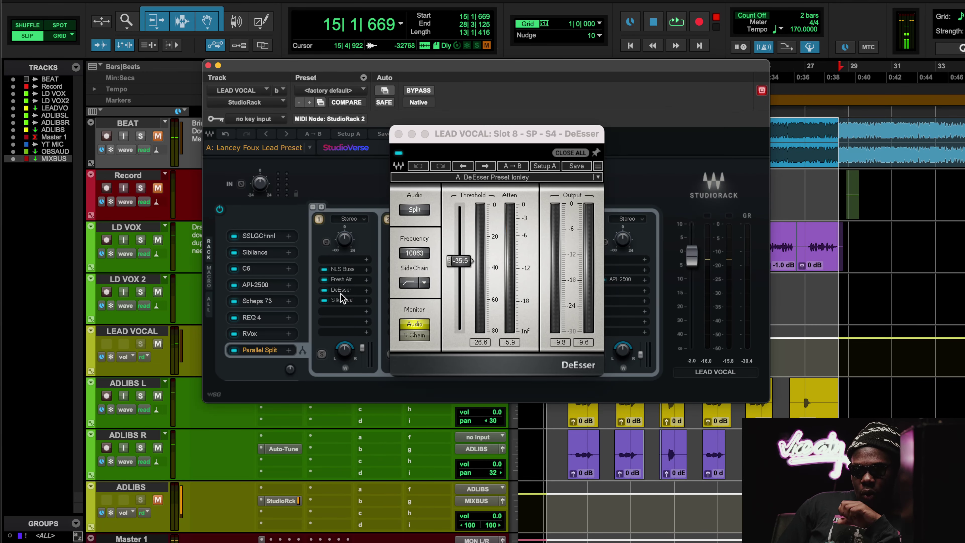
{"action": "left_click", "coordinate": [340, 303]}
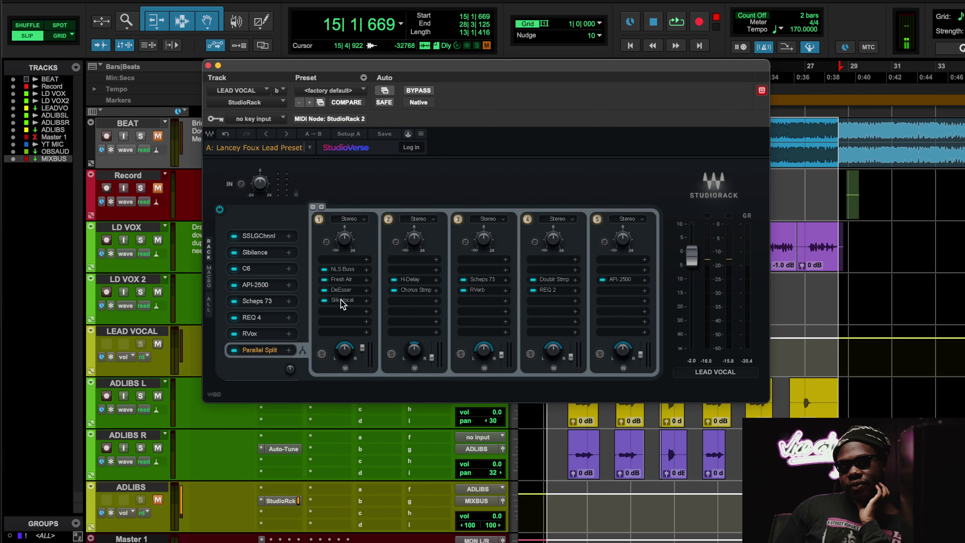
{"action": "left_click", "coordinate": [341, 300]}
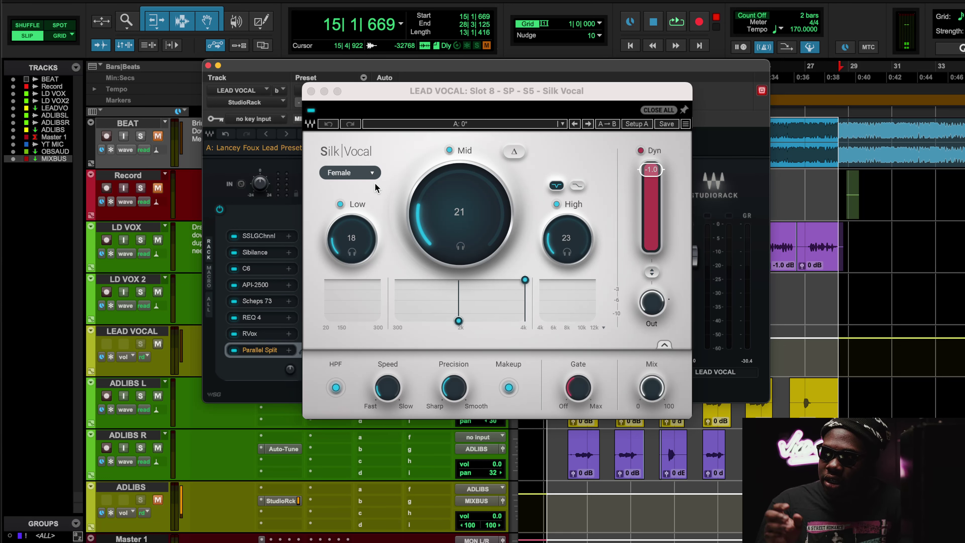
{"action": "key", "text": "space"}
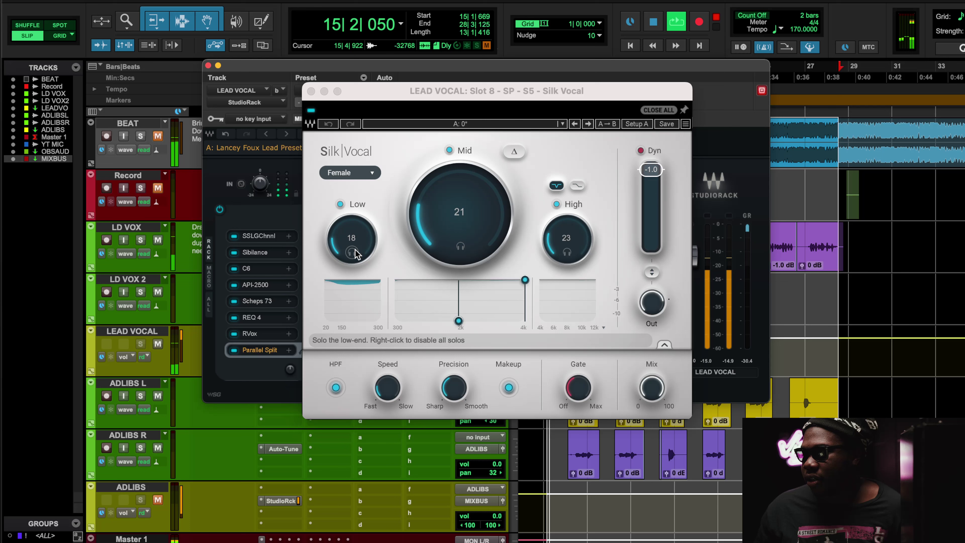
{"action": "left_click", "coordinate": [311, 112]}
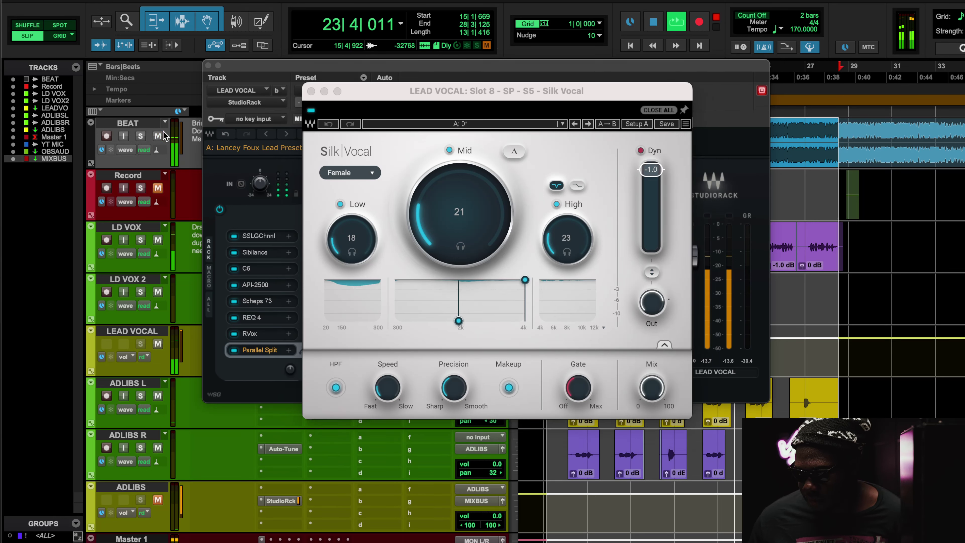
{"action": "left_click", "coordinate": [215, 124]}
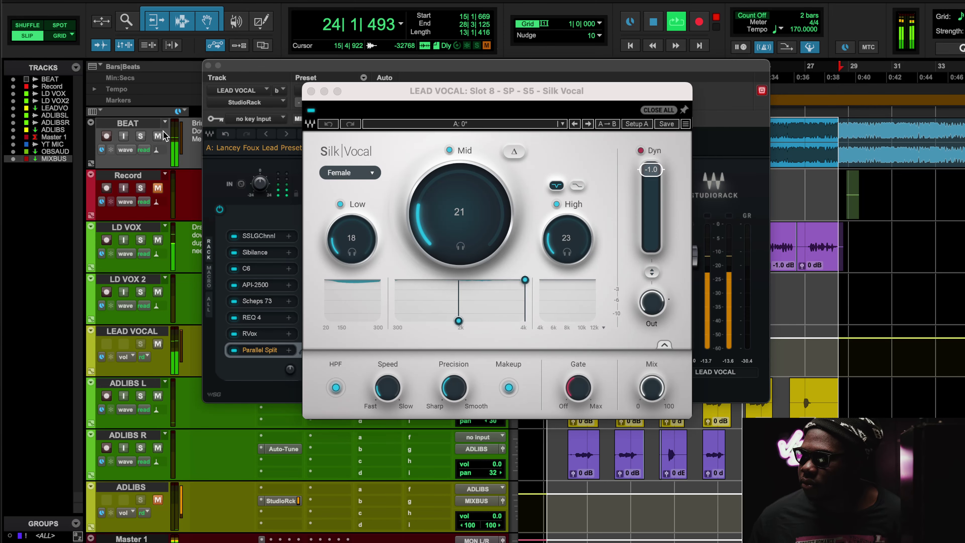
{"action": "left_click", "coordinate": [311, 91]}
{"action": "key", "text": "space"}
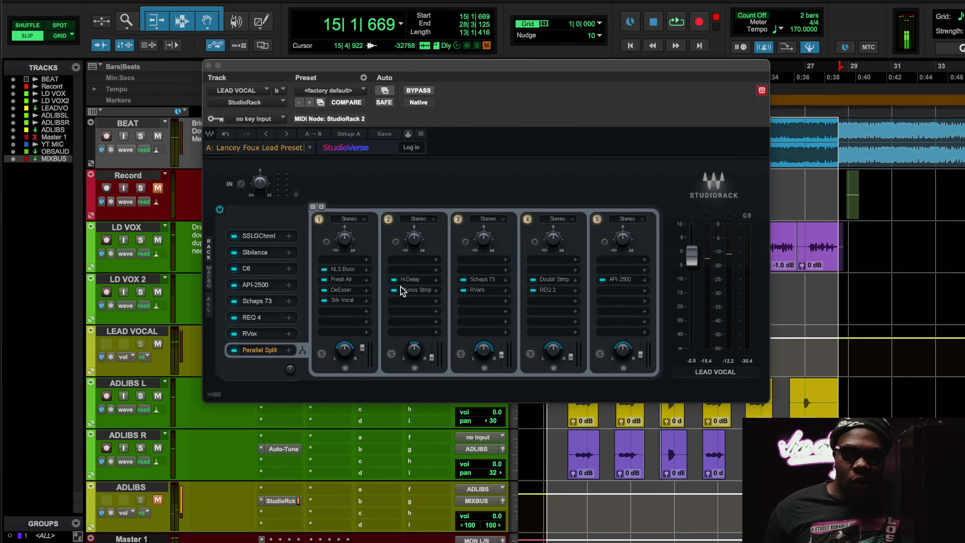
{"action": "left_click", "coordinate": [410, 280]}
{"action": "left_click", "coordinate": [260, 147]}
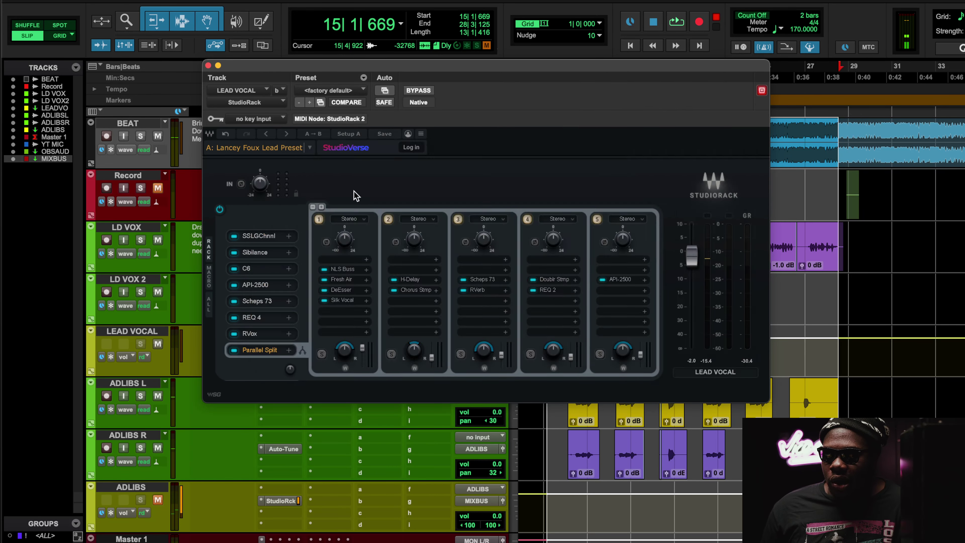
{"action": "left_click", "coordinate": [412, 289]}
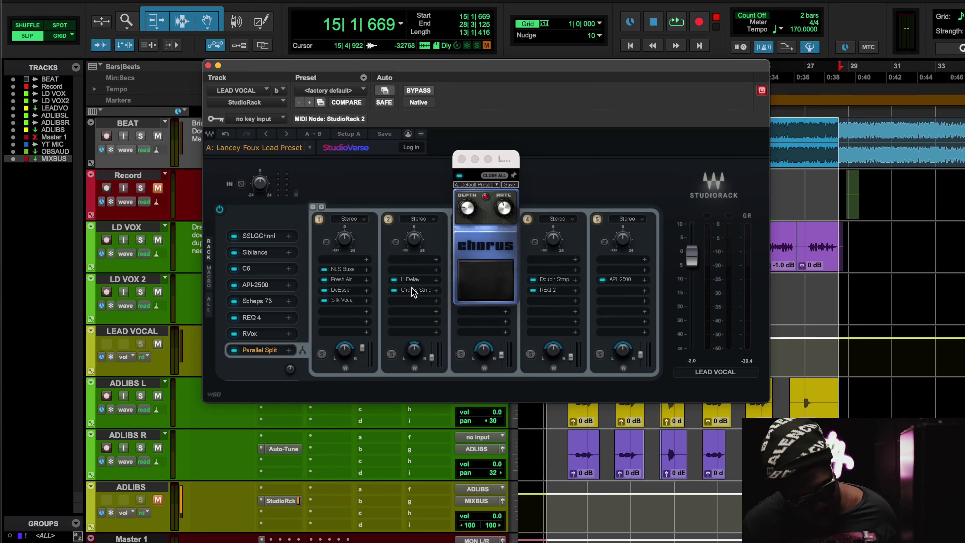
{"action": "left_click", "coordinate": [414, 287]}
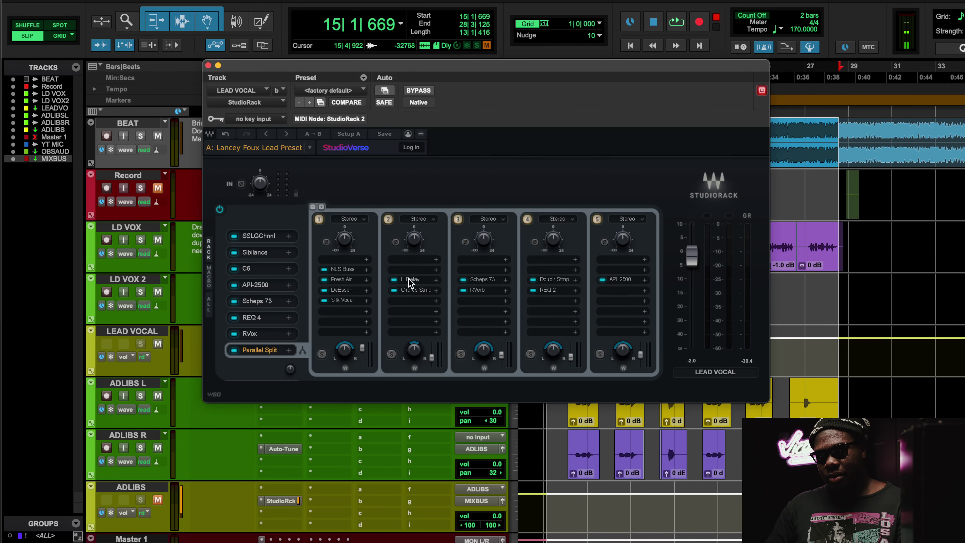
{"action": "left_click", "coordinate": [414, 279]}
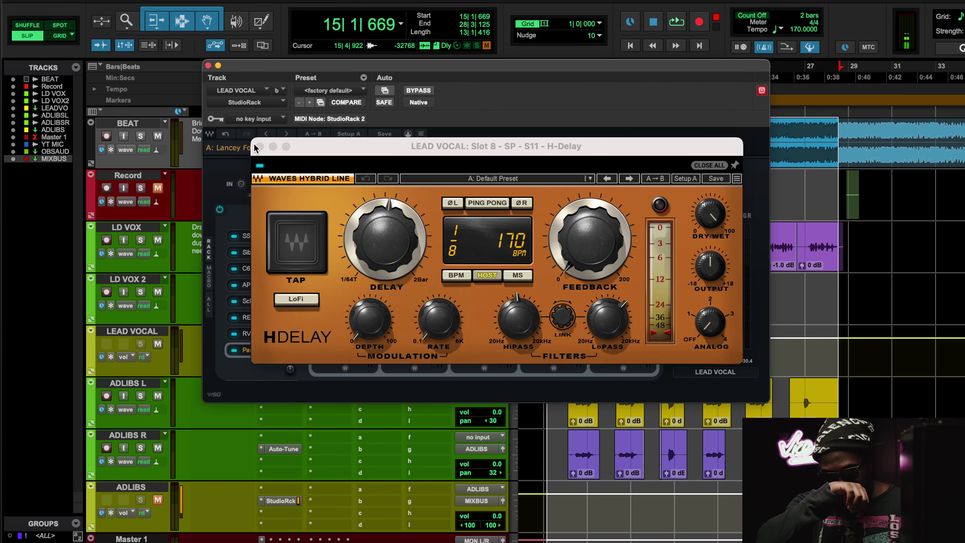
{"action": "left_click", "coordinate": [260, 147]}
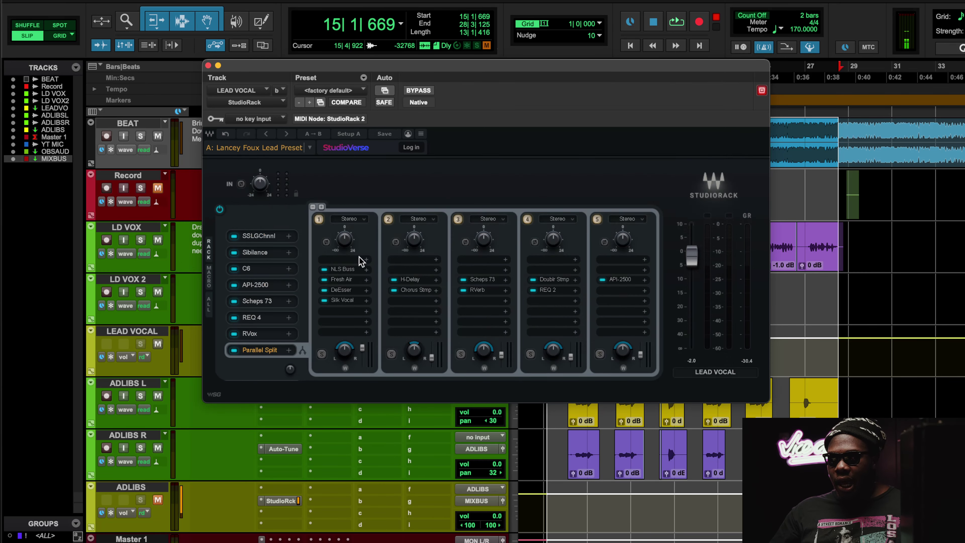
{"action": "left_click", "coordinate": [491, 280]}
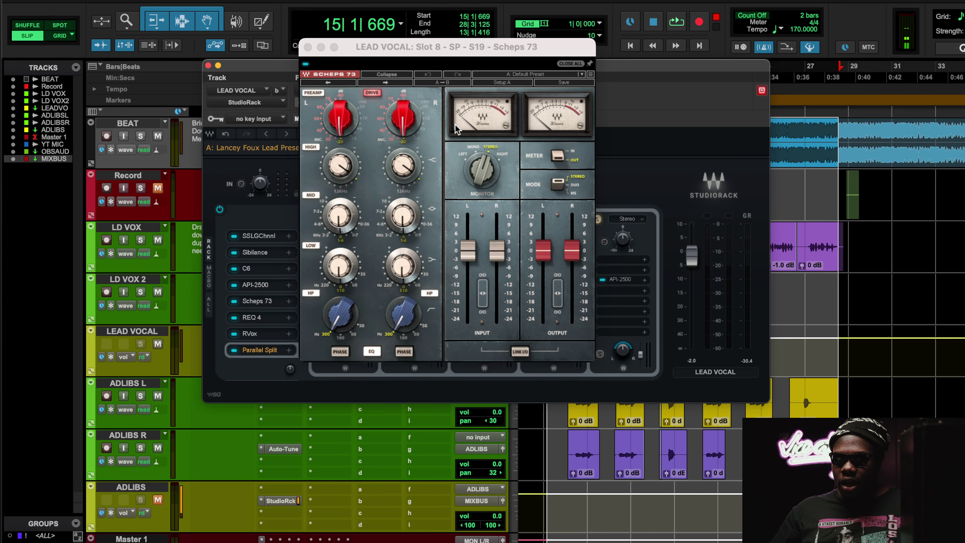
{"action": "left_click", "coordinate": [307, 47]}
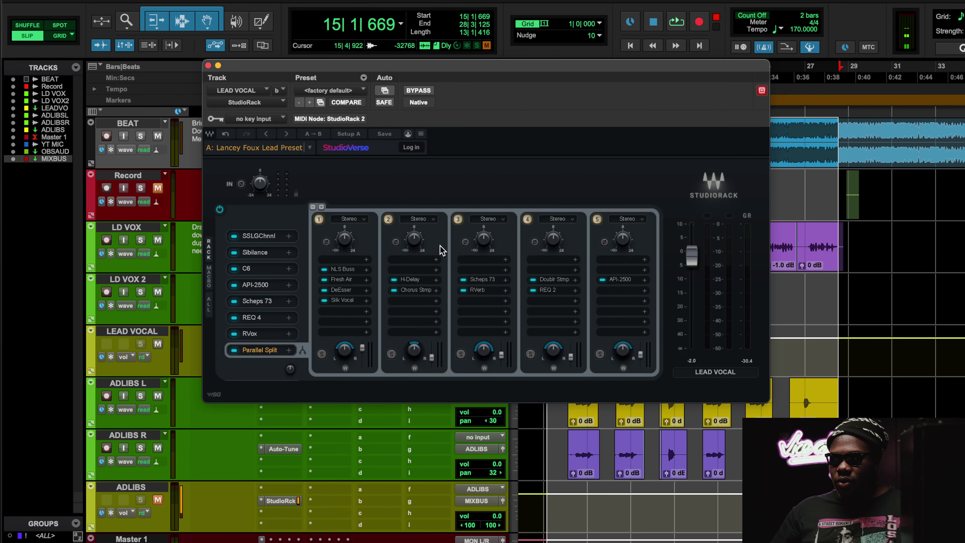
{"action": "left_click", "coordinate": [478, 290]}
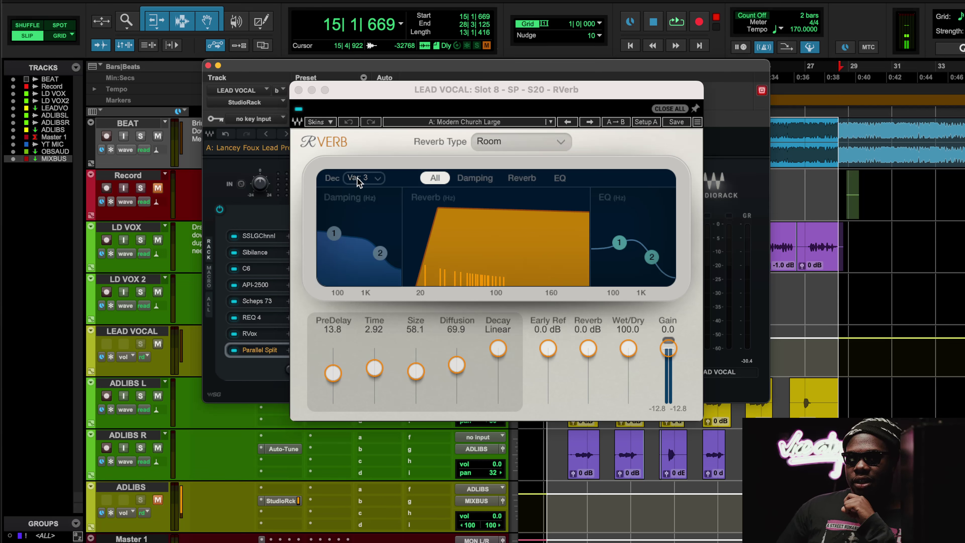
{"action": "left_click_drag", "start_coordinate": [361, 182], "coordinate": [364, 185]}
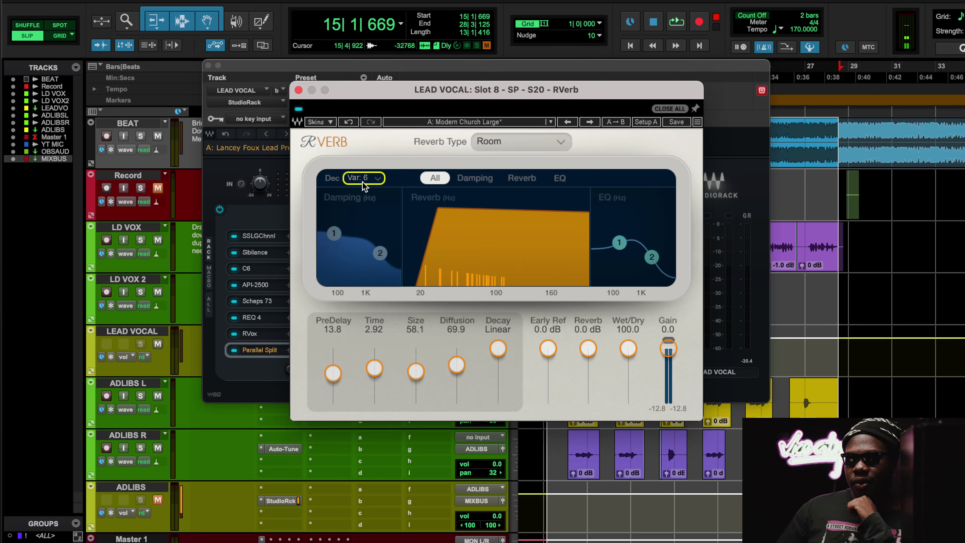
{"action": "scroll", "coordinate": [364, 186], "scroll_direction": "up", "scroll_amount": 2}
{"action": "scroll", "coordinate": [363, 186], "scroll_direction": "up", "scroll_amount": 1}
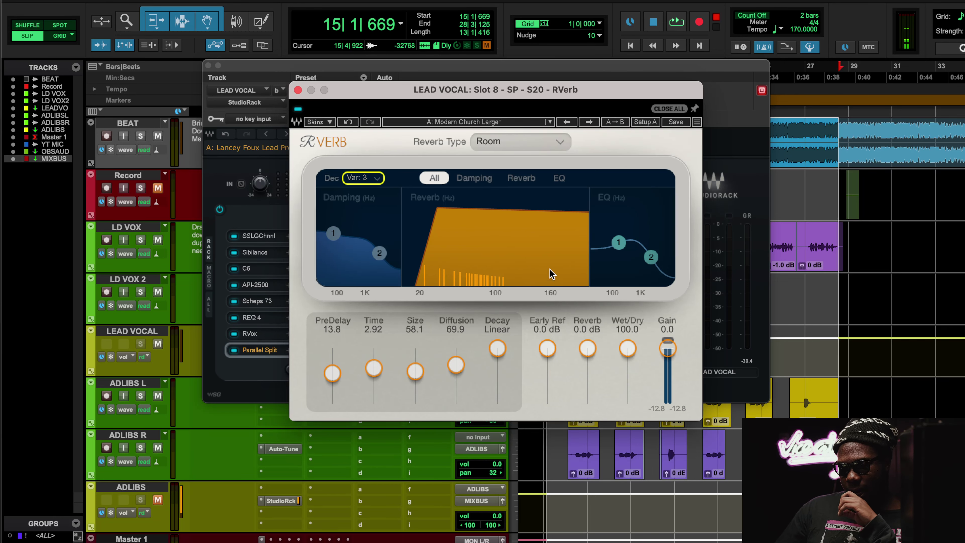
{"action": "left_click", "coordinate": [298, 90]}
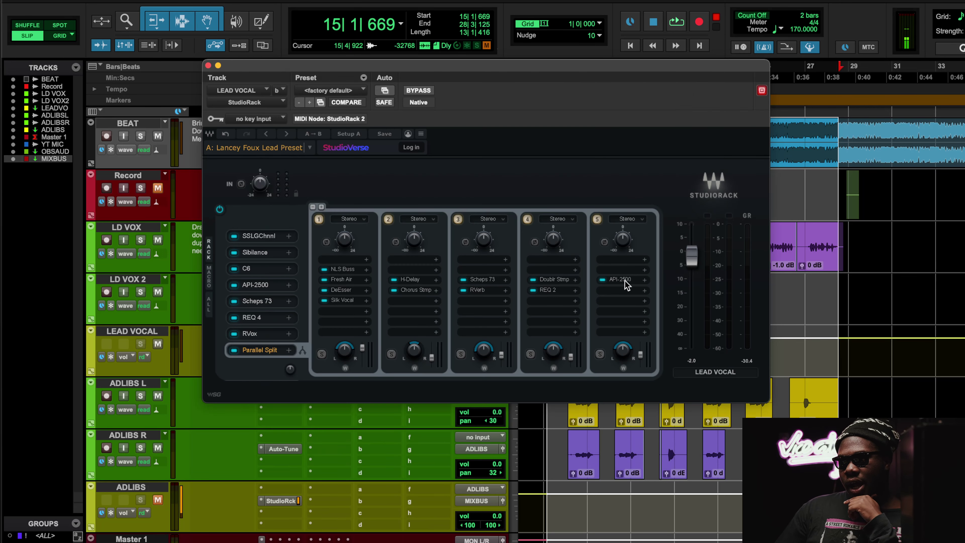
{"action": "left_click", "coordinate": [550, 290]}
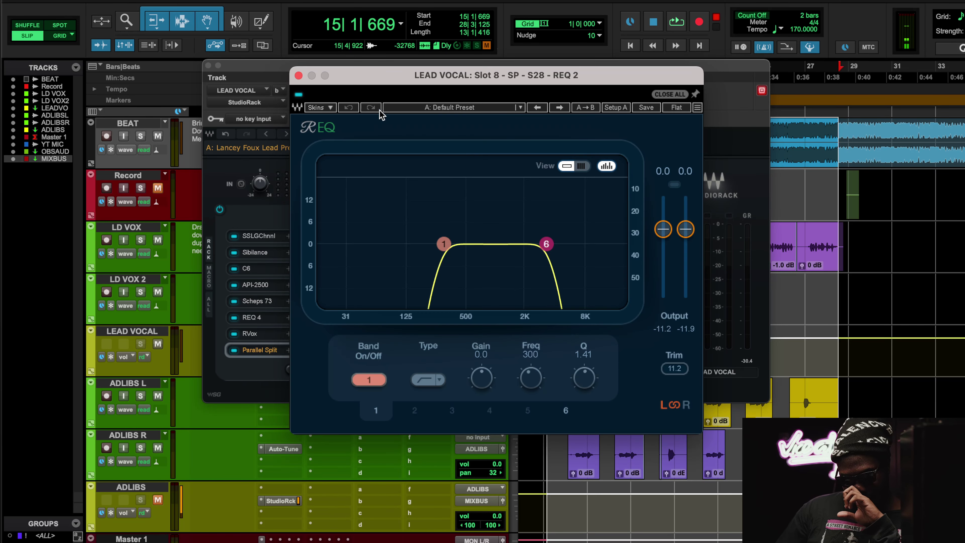
{"action": "left_click", "coordinate": [298, 76]}
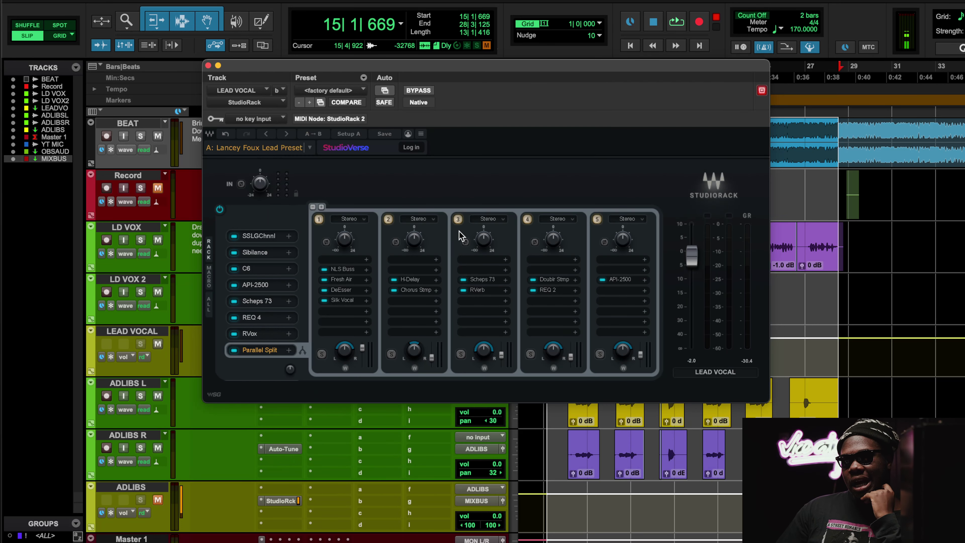
{"action": "left_click", "coordinate": [615, 280]}
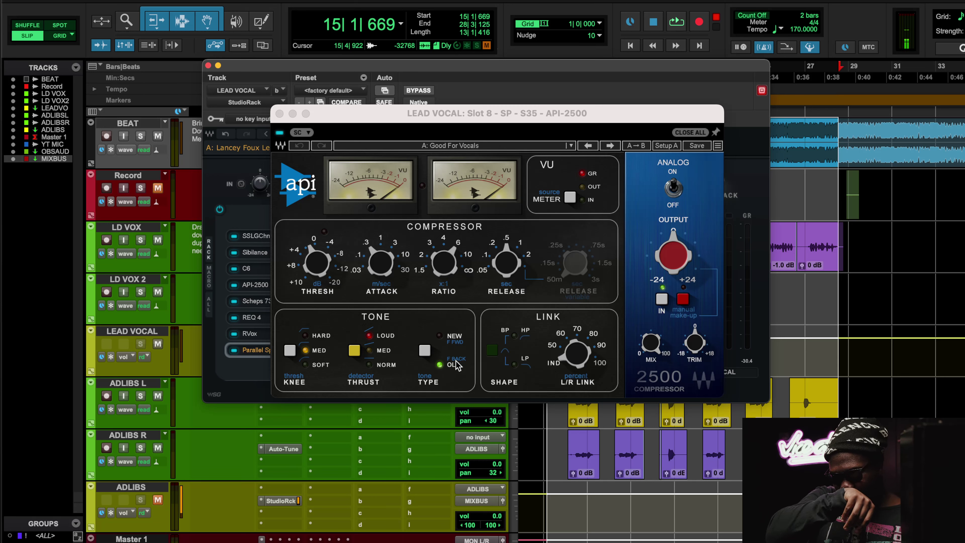
{"action": "left_click", "coordinate": [449, 337]}
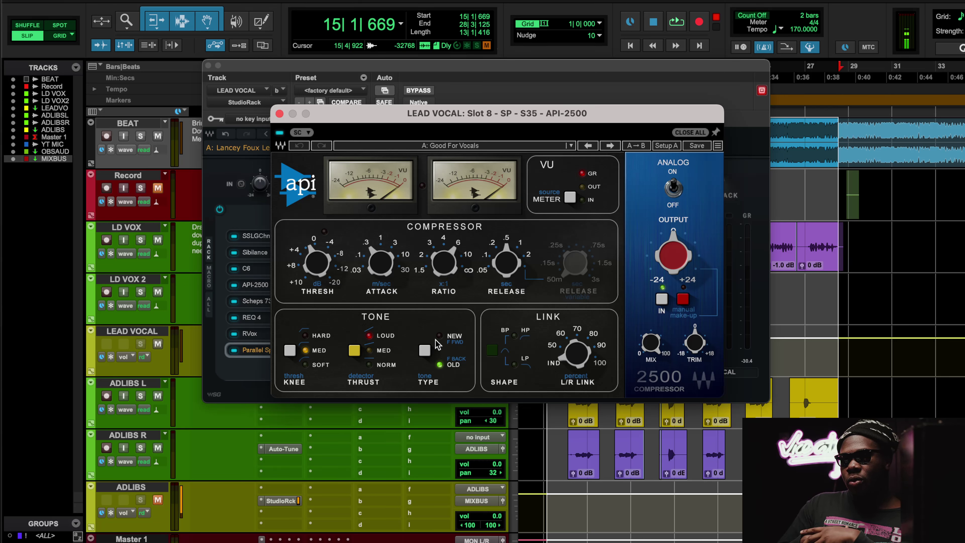
{"action": "left_click", "coordinate": [280, 113]}
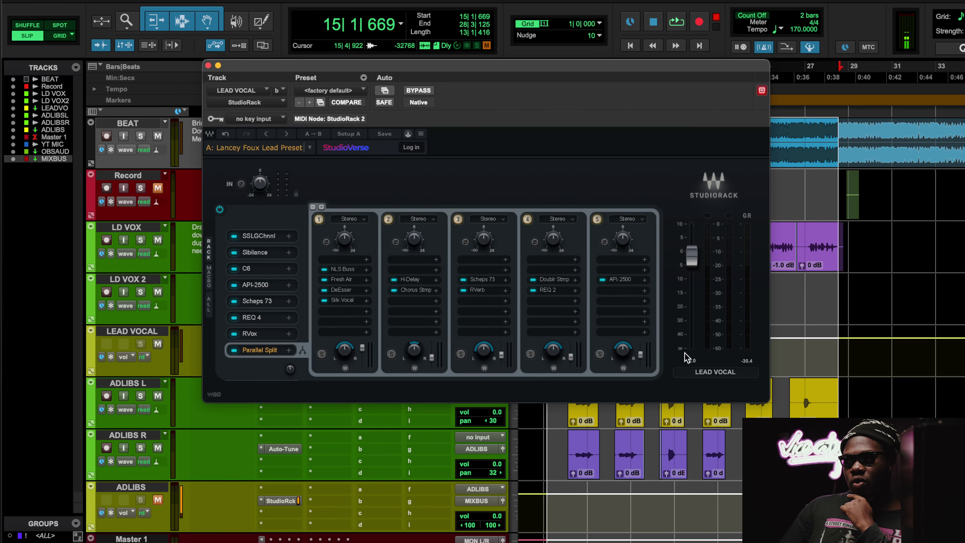
{"action": "left_click", "coordinate": [627, 279]}
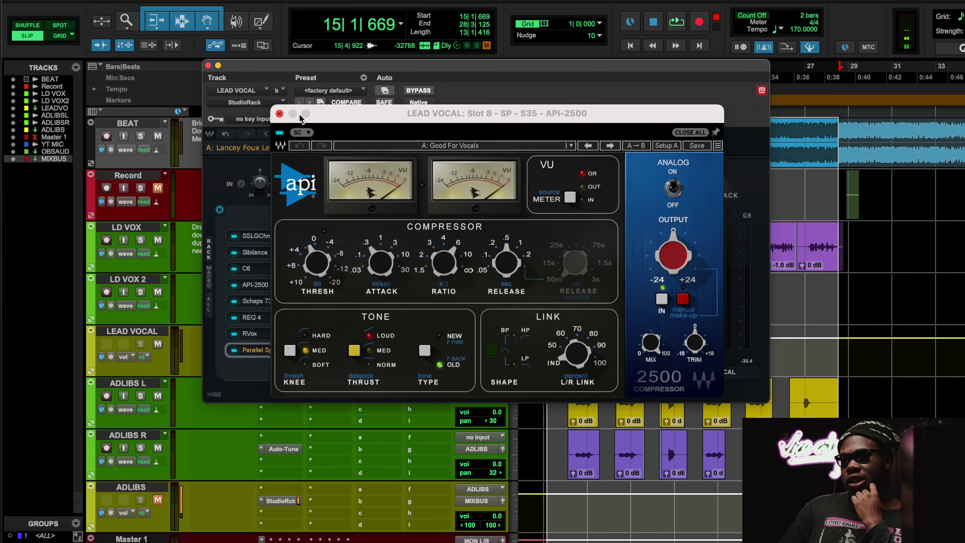
{"action": "left_click", "coordinate": [279, 113]}
A/B the fifth parallel chain with the beat muted, then re-enable it and close the lead vocal rack
{"action": "key", "text": "space"}
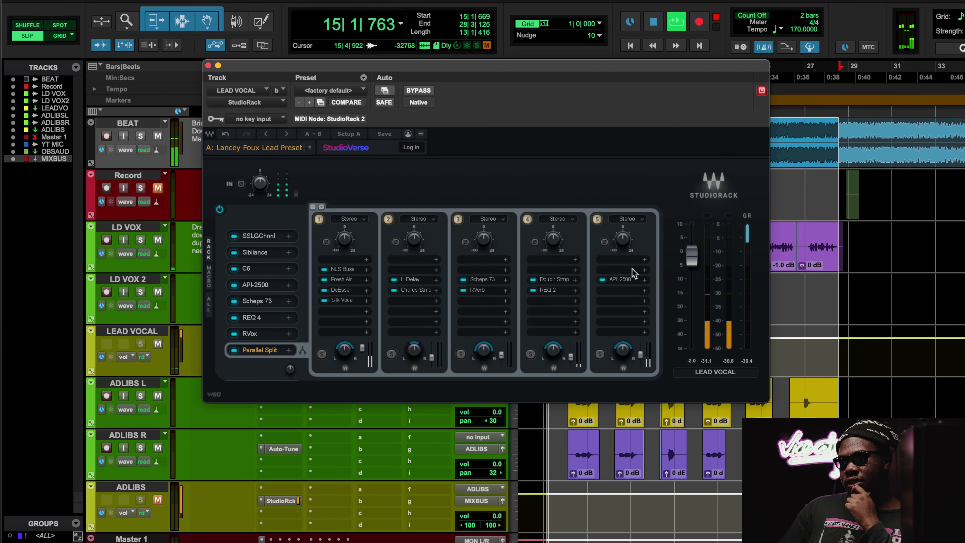
{"action": "left_click", "coordinate": [157, 136]}
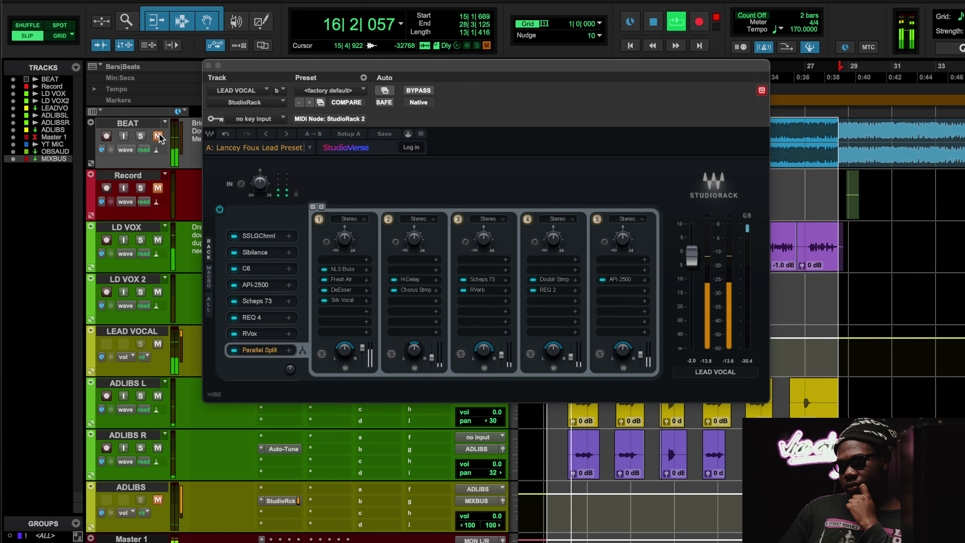
{"action": "left_click", "coordinate": [596, 222]}
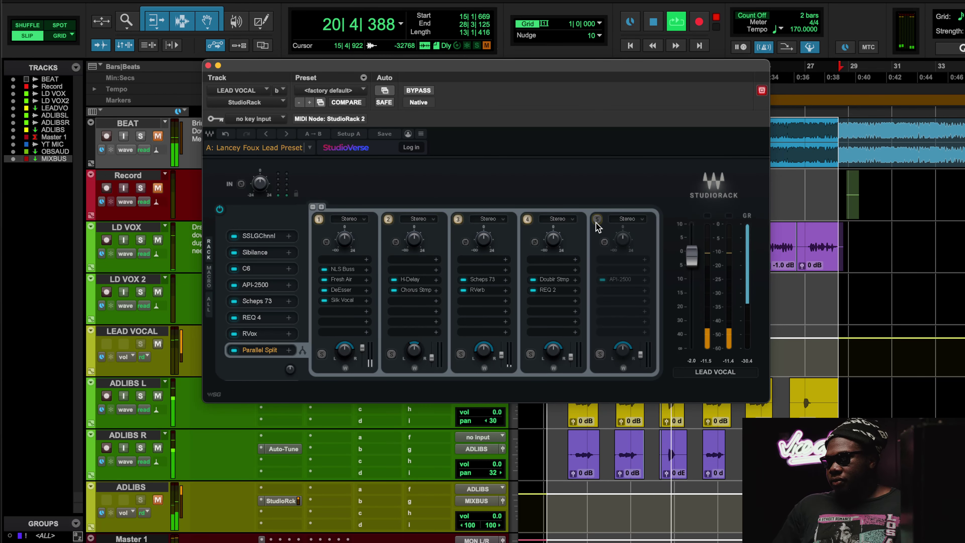
{"action": "left_click", "coordinate": [596, 222]}
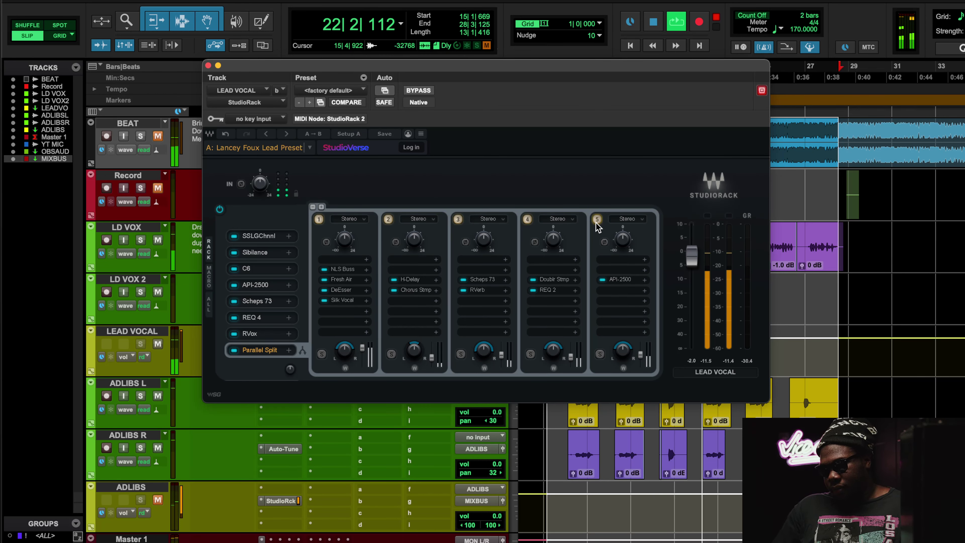
{"action": "left_click", "coordinate": [596, 223]}
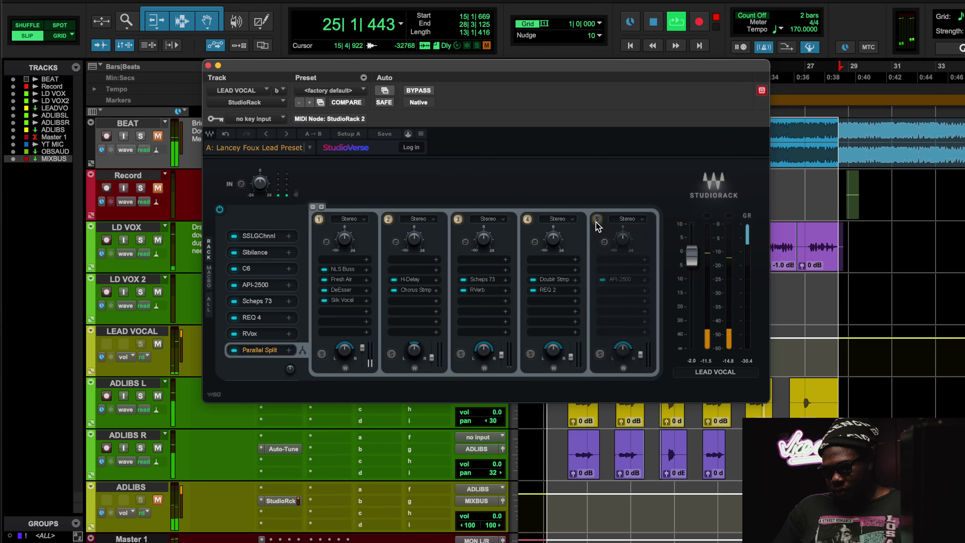
{"action": "left_click", "coordinate": [597, 220]}
{"action": "left_click", "coordinate": [157, 137]}
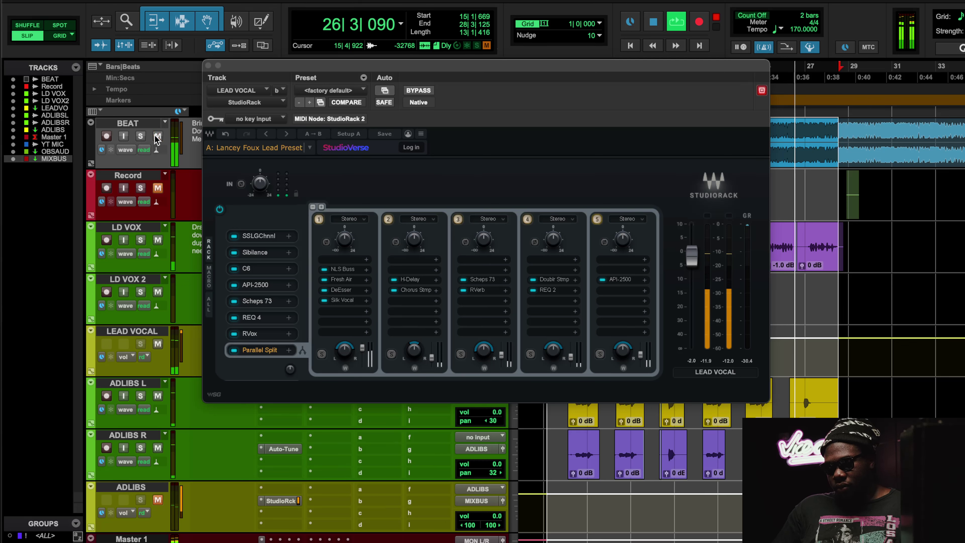
{"action": "left_click", "coordinate": [208, 66]}
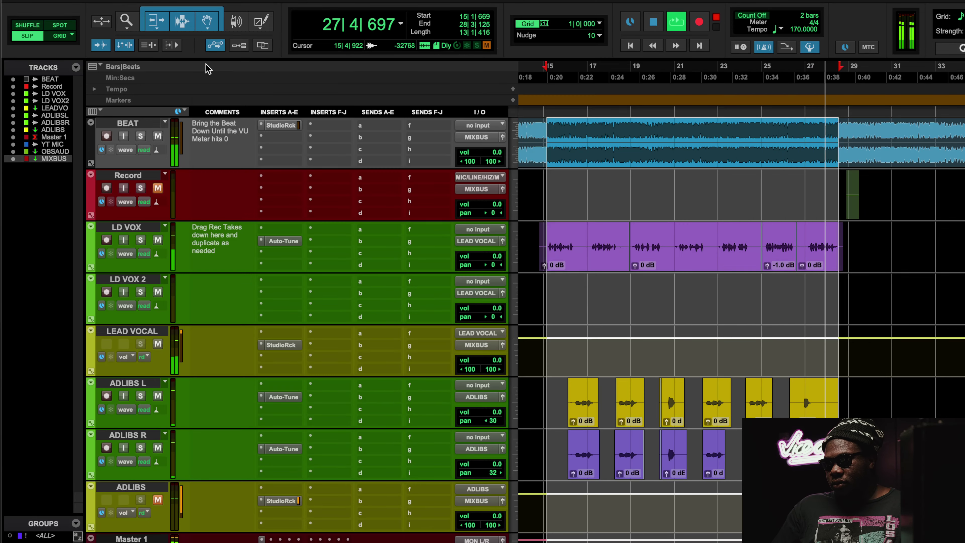
Open the ADLIBS StudioRack, set its volume to +3.0 dB and mute the BEAT track
{"action": "left_click", "coordinate": [279, 500]}
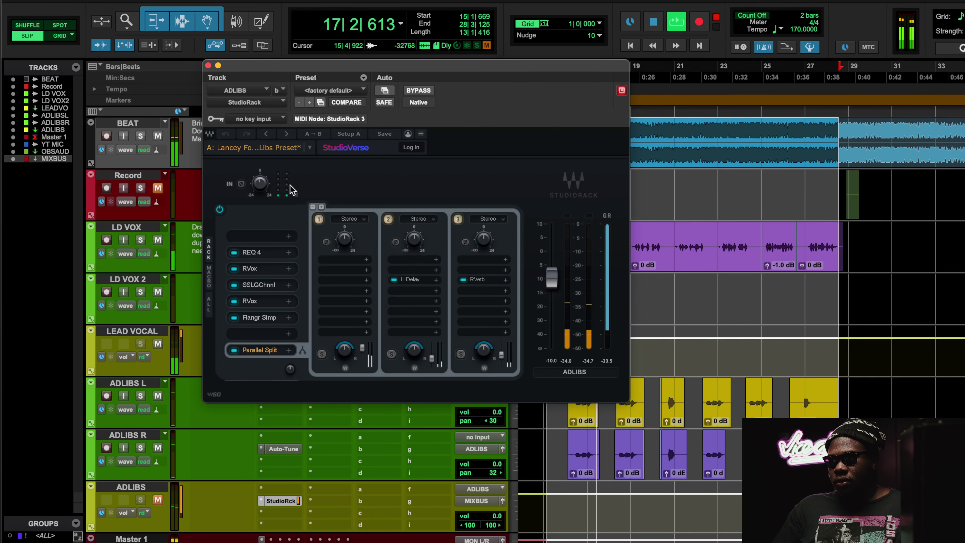
{"action": "left_click_drag", "start_coordinate": [479, 516], "coordinate": [479, 508]}
{"action": "left_click", "coordinate": [157, 135]}
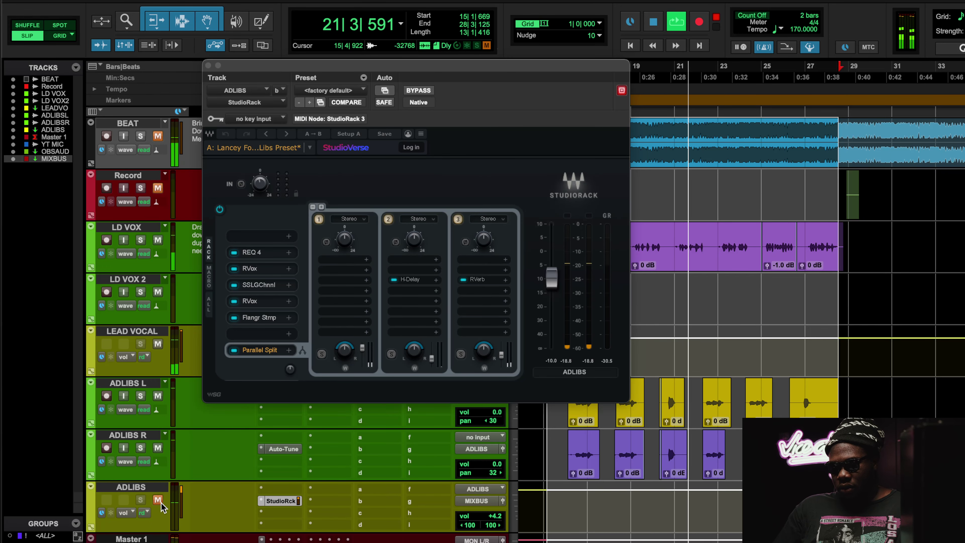
{"action": "left_click_drag", "start_coordinate": [502, 514], "coordinate": [503, 516]}
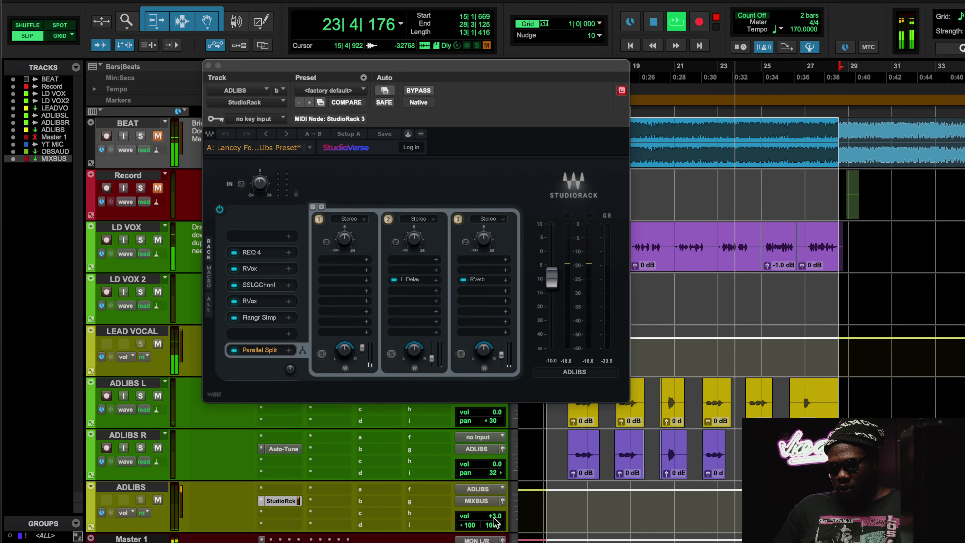
Compare the REQ 4 band 5 boost on and off during playback, leaving it on
{"action": "left_click", "coordinate": [269, 252]}
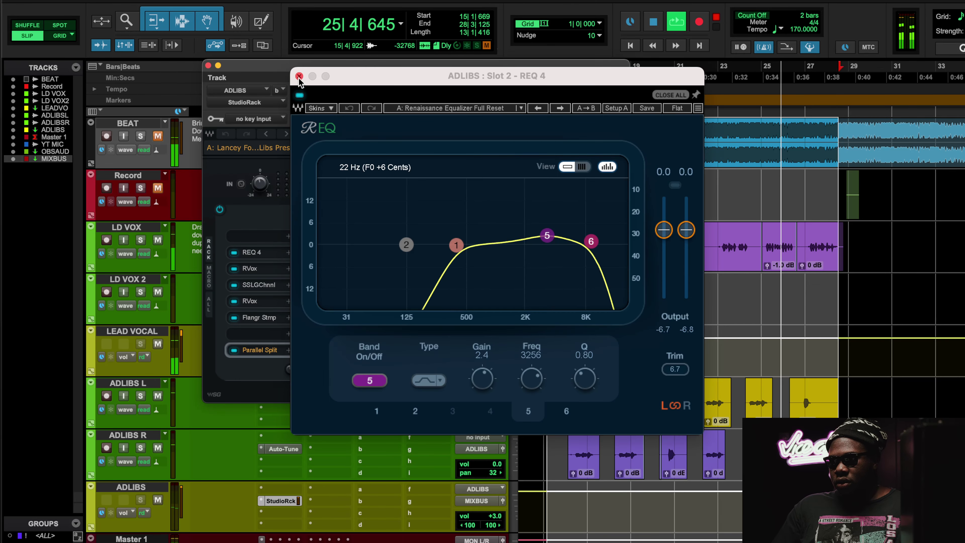
{"action": "key", "text": "space"}
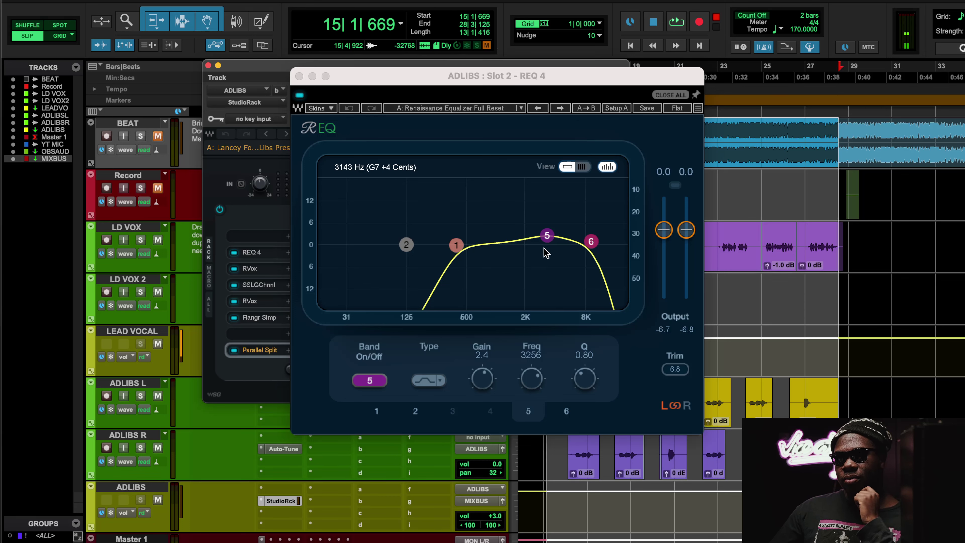
{"action": "left_click", "coordinate": [371, 381]}
{"action": "left_click", "coordinate": [371, 381]}
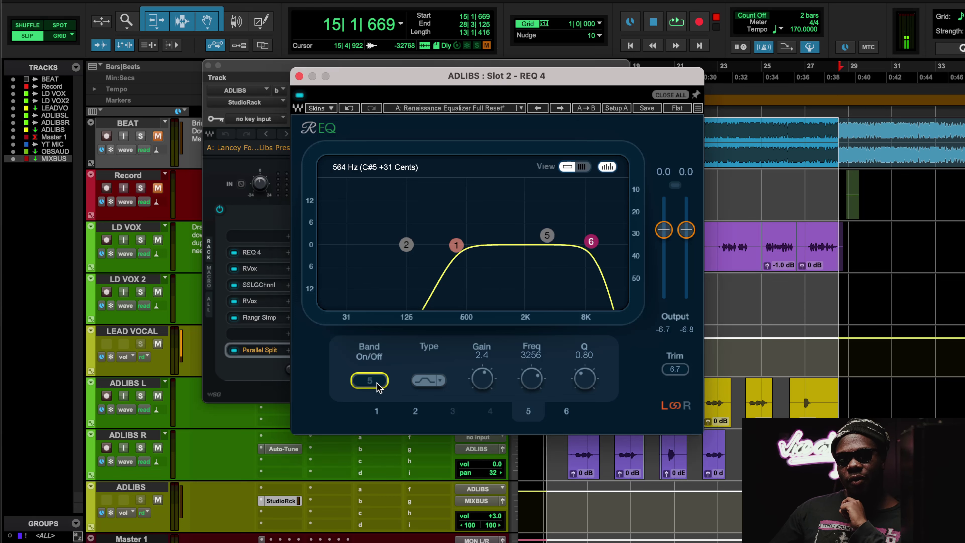
{"action": "key", "text": "space"}
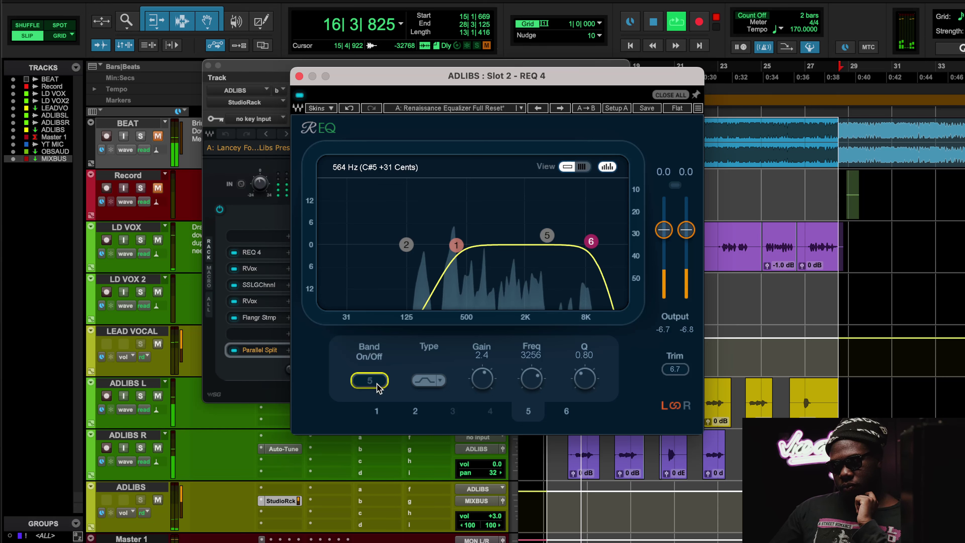
{"action": "left_click", "coordinate": [377, 384]}
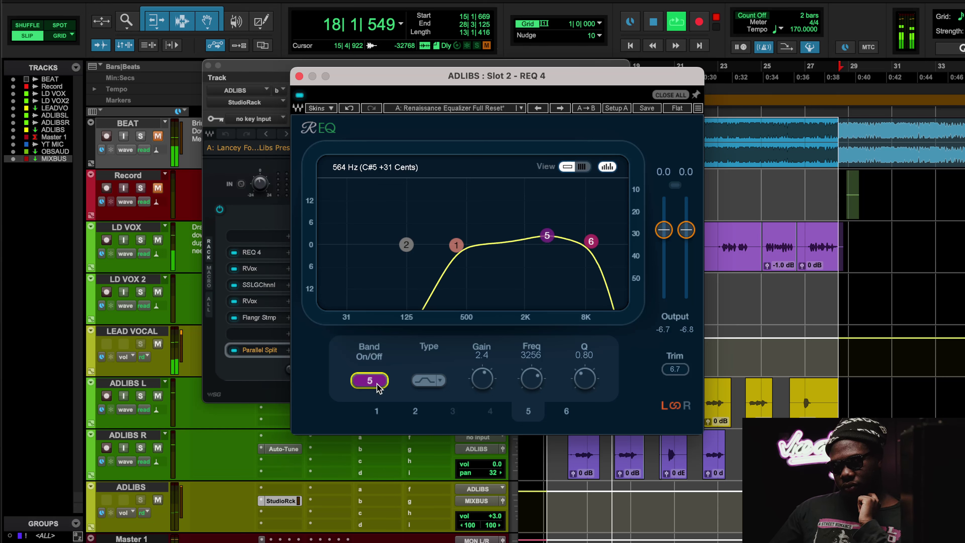
{"action": "left_click", "coordinate": [378, 383]}
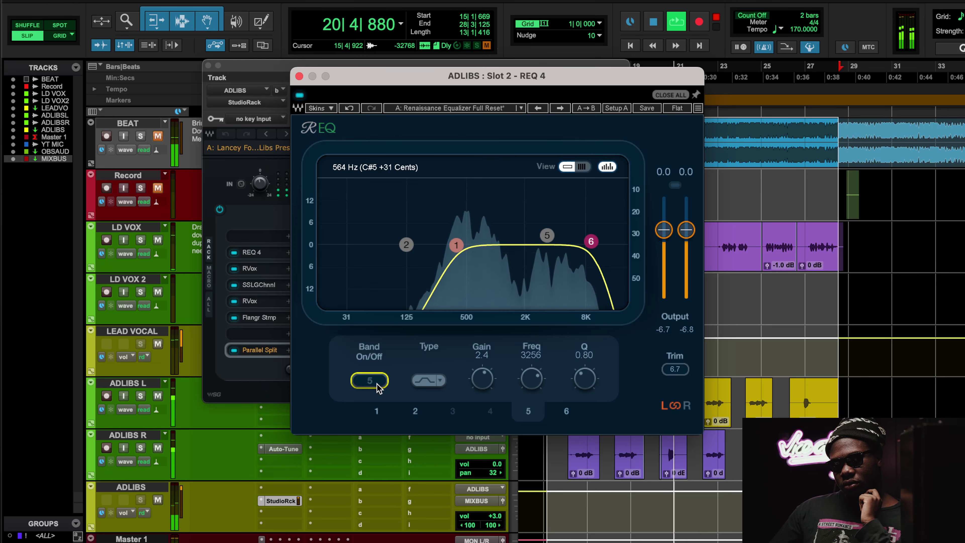
{"action": "left_click", "coordinate": [369, 380]}
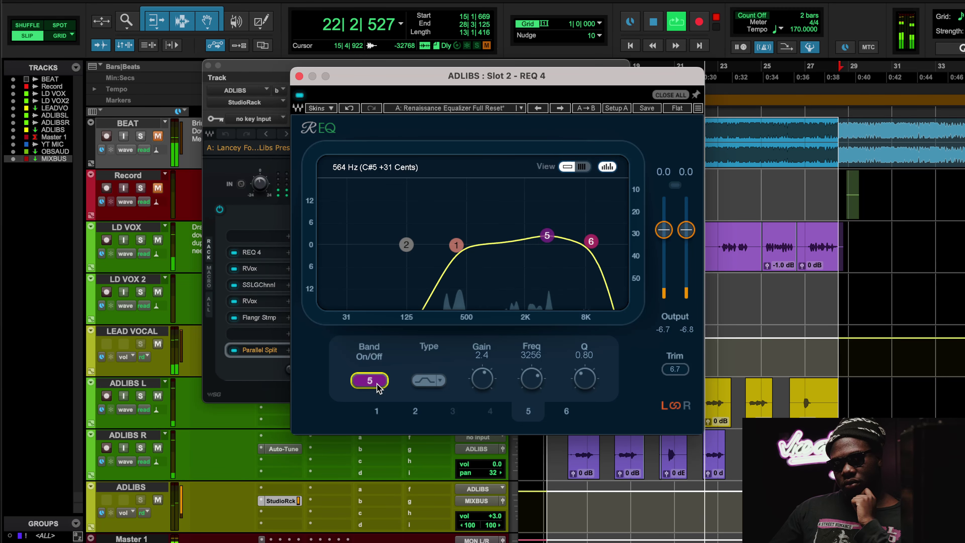
{"action": "key", "text": "space"}
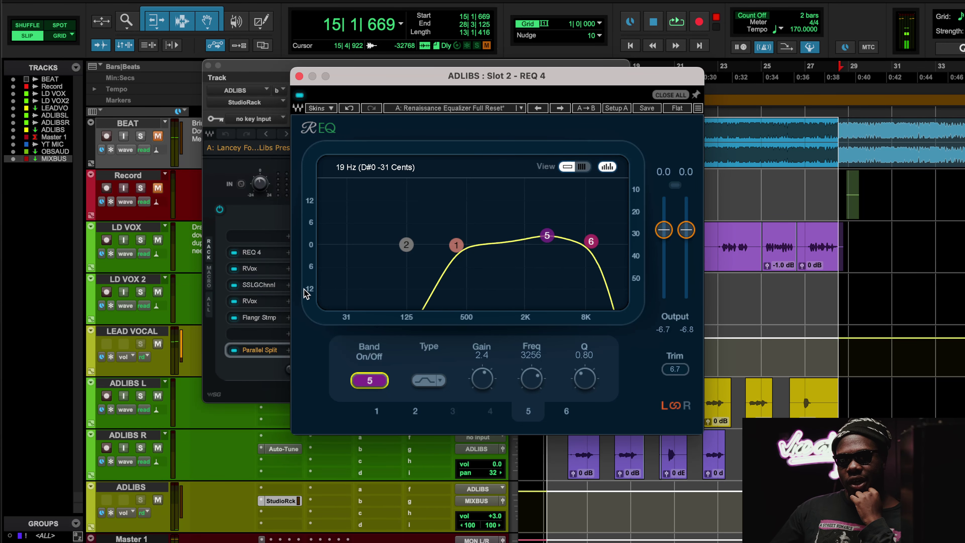
{"action": "left_click", "coordinate": [268, 275]}
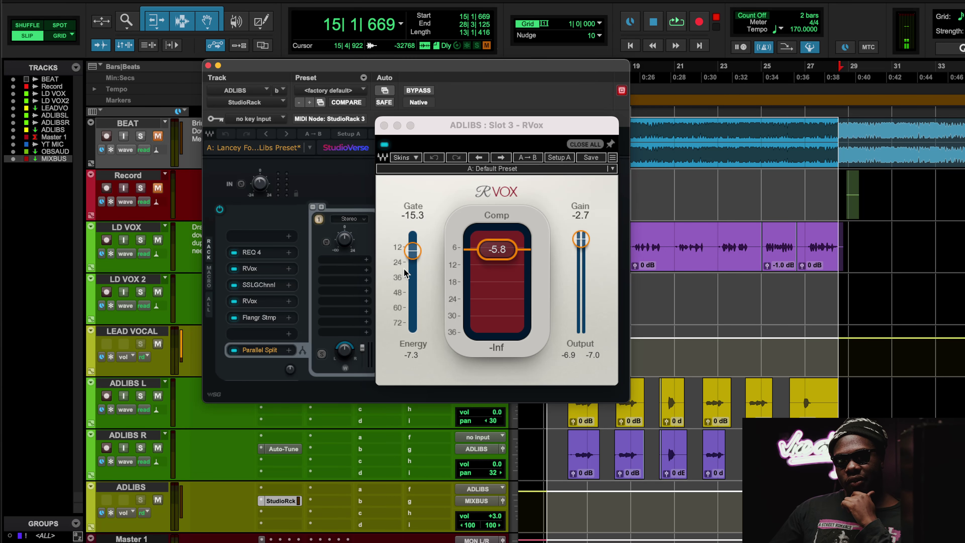
Inspect the SSL G-Channel compressor ratio, then bring up the second RVox in the ad-lib chain
{"action": "left_click", "coordinate": [272, 284]}
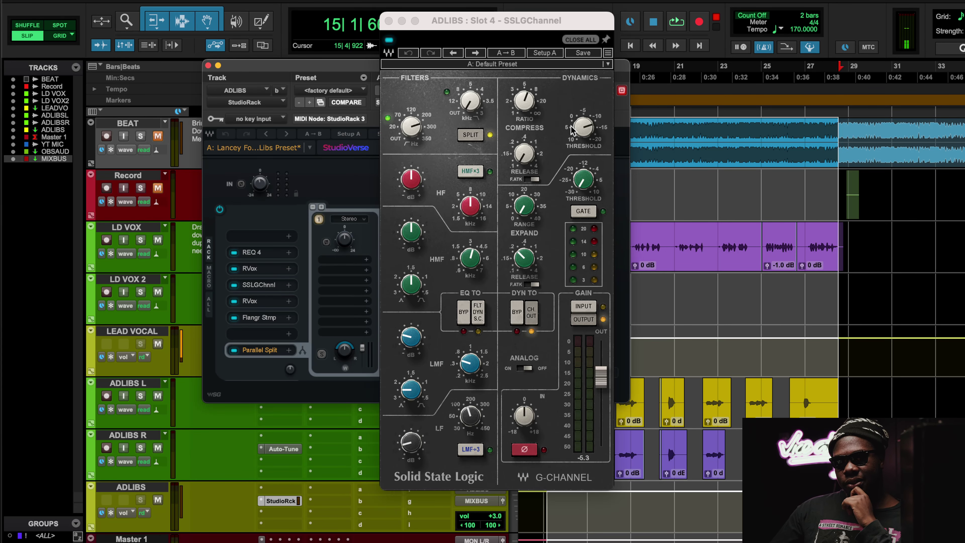
{"action": "left_click", "coordinate": [523, 106]}
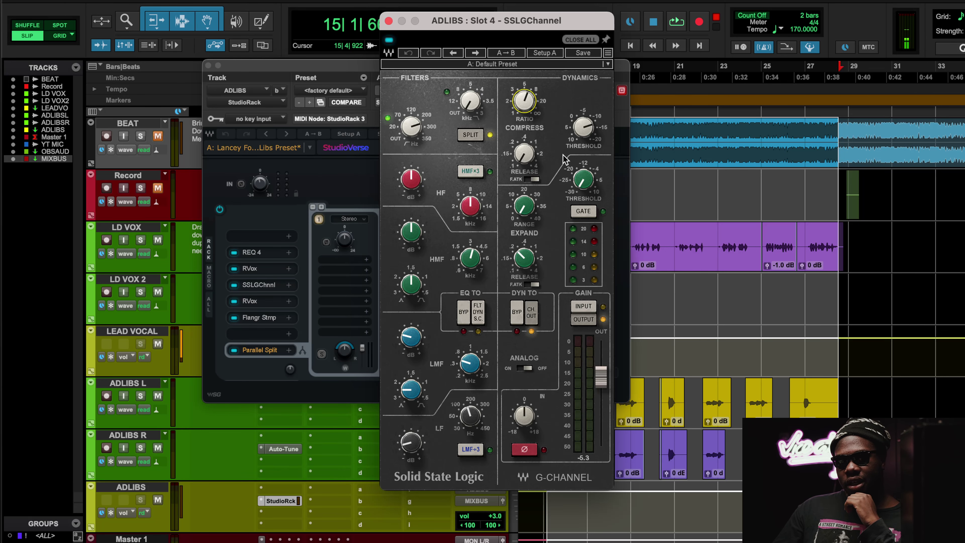
{"action": "left_click", "coordinate": [258, 304]}
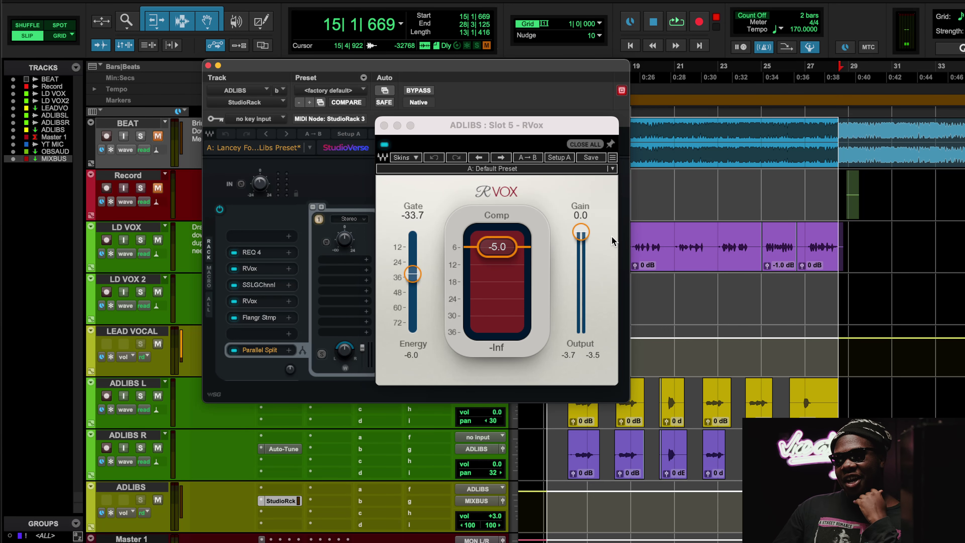
Review the flanger pedal and H-Delay settings, then open the Hall 1 RVerb in rack 3
{"action": "left_click", "coordinate": [581, 232]}
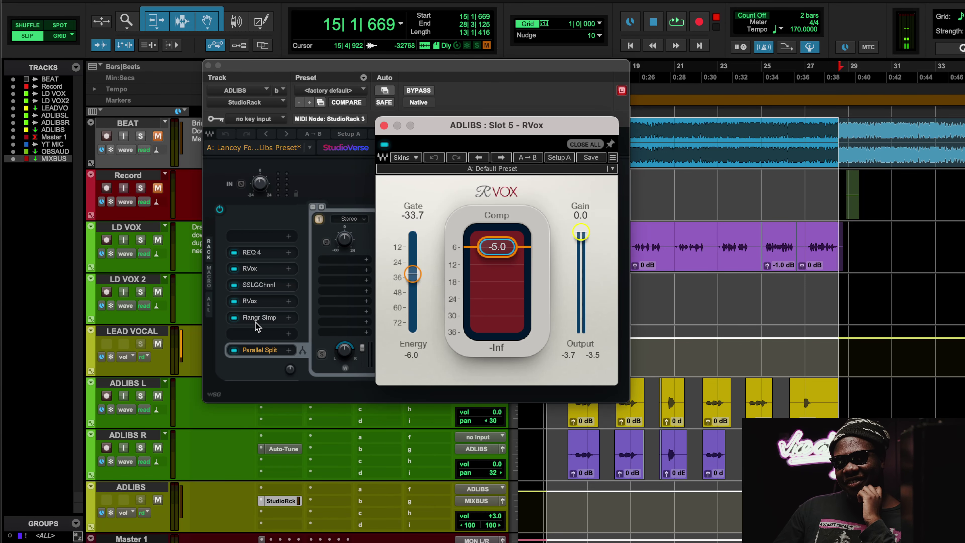
{"action": "left_click", "coordinate": [262, 321]}
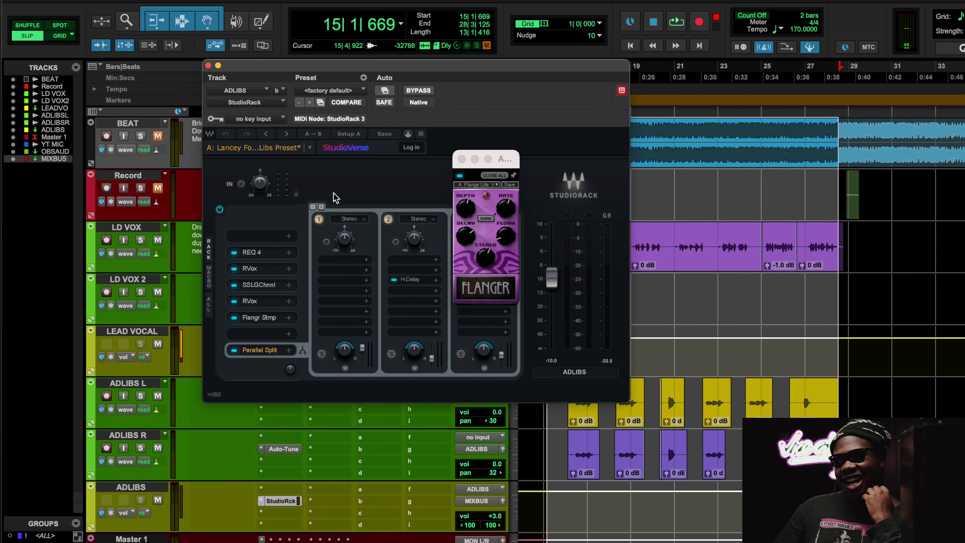
{"action": "left_click", "coordinate": [462, 159]}
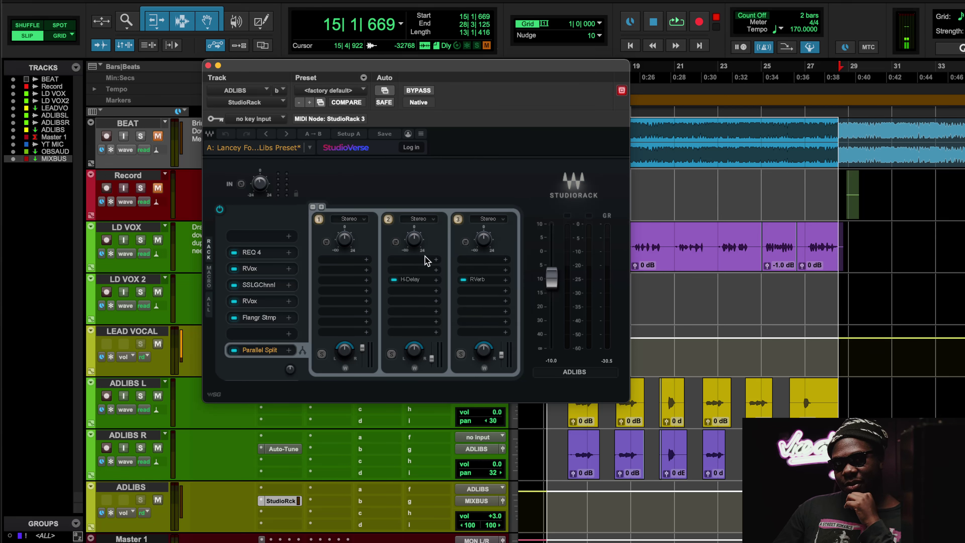
{"action": "left_click", "coordinate": [410, 280]}
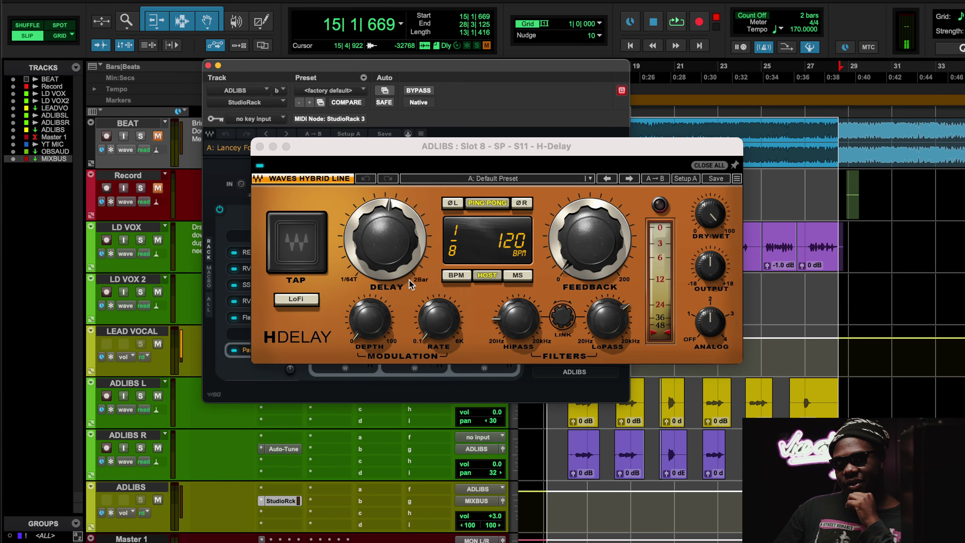
{"action": "left_click", "coordinate": [260, 147]}
{"action": "left_click", "coordinate": [410, 280]}
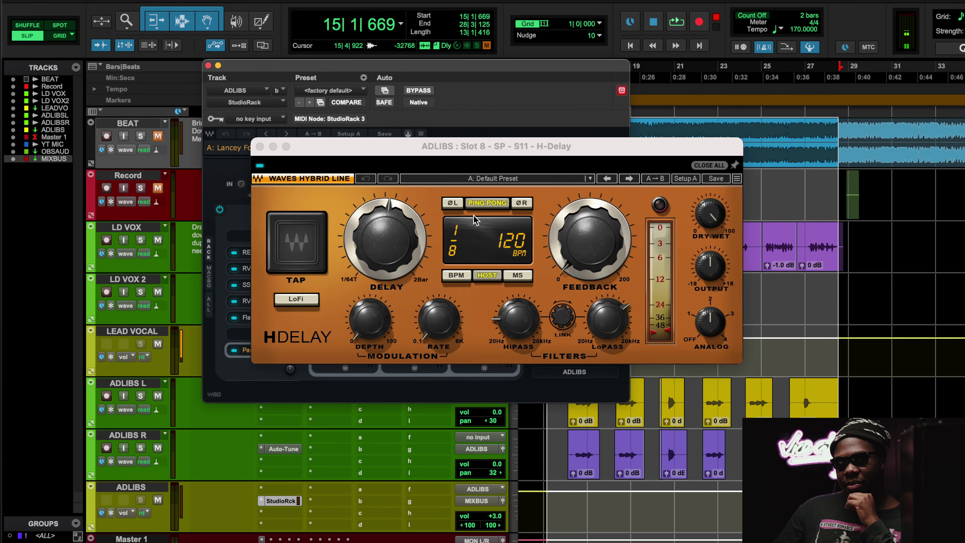
{"action": "left_click", "coordinate": [260, 147]}
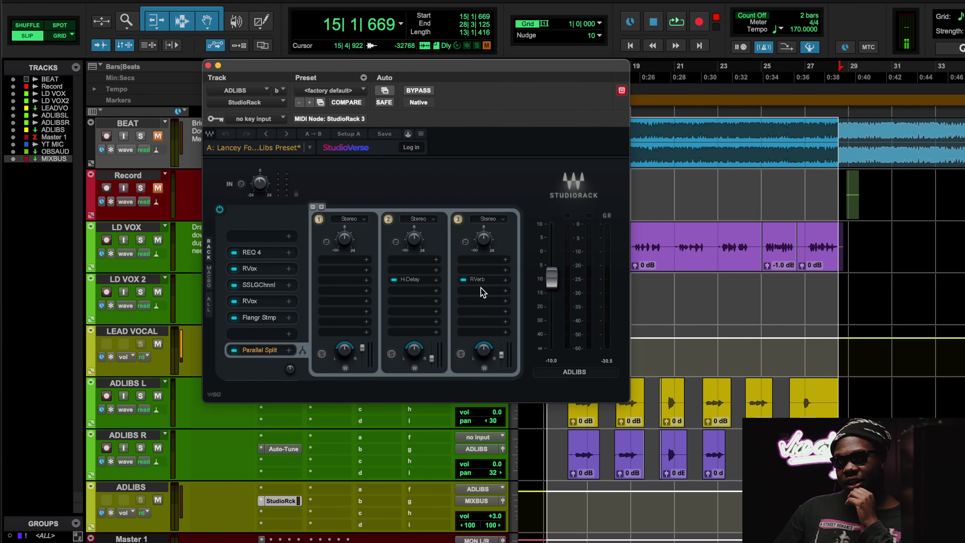
{"action": "left_click", "coordinate": [480, 278]}
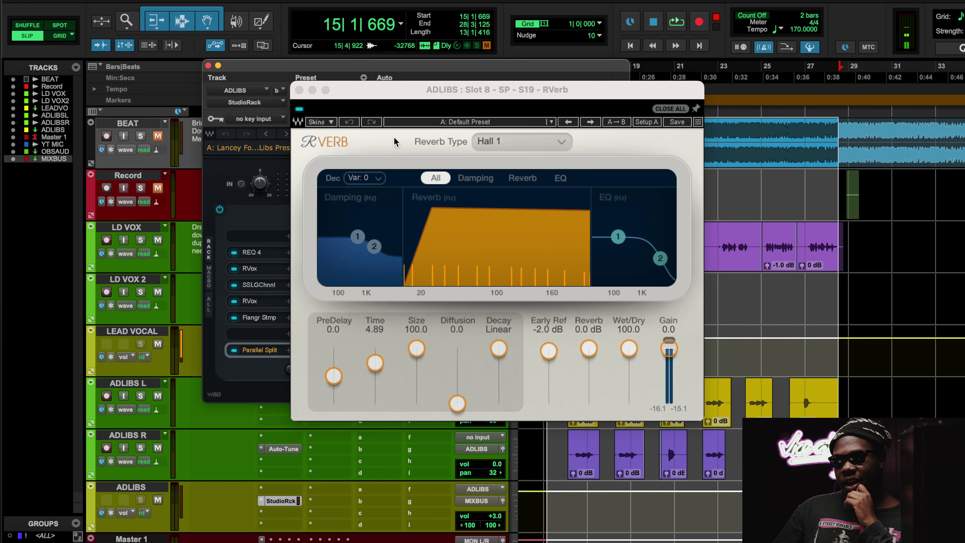
Close the RVerb and play the ad-libs back through the finished chain
{"action": "left_click", "coordinate": [299, 89]}
{"action": "key", "text": "space"}
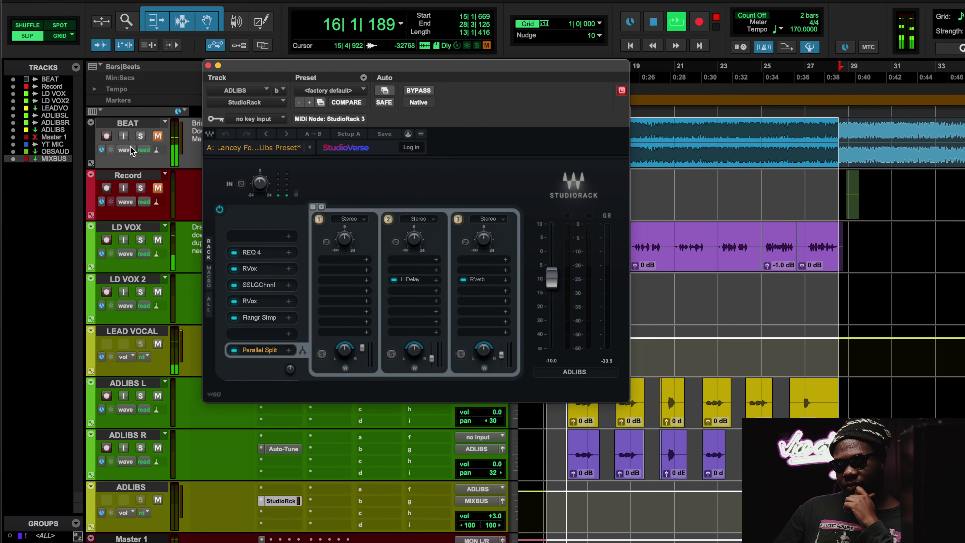